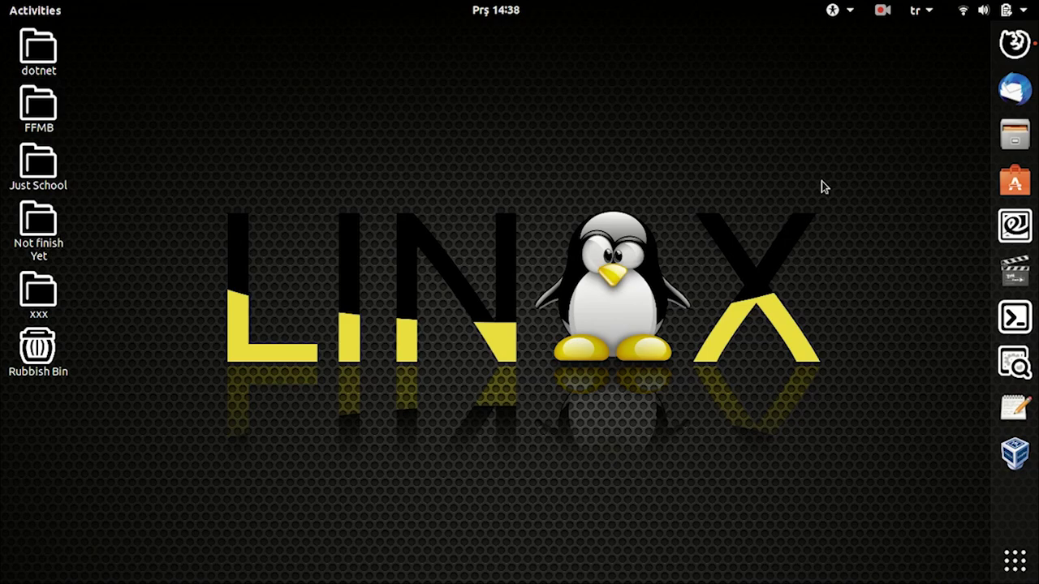
Restore the Ubuntu 16.04.7 LTS releases page in Firefox and scroll through its desktop and server images.
left_click(1014, 42)
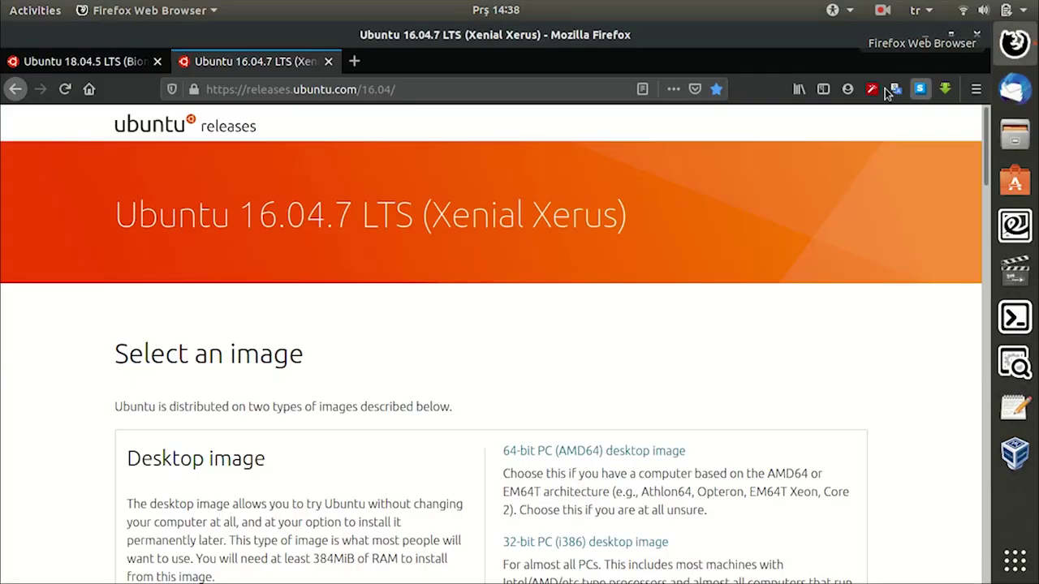
scroll(409, 316, "down", 2)
scroll(410, 316, "down", 5)
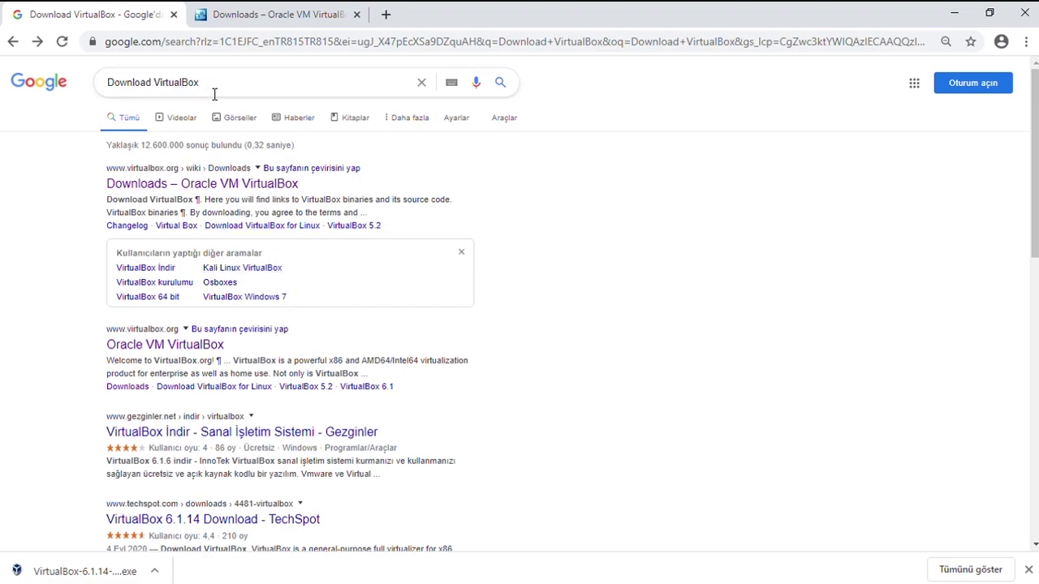
Download the VirtualBox 6.1.14 installer for Windows hosts in Chrome and run the downloaded .exe.
left_click_drag(213, 91, 101, 59)
left_click(247, 83)
left_click(261, 13)
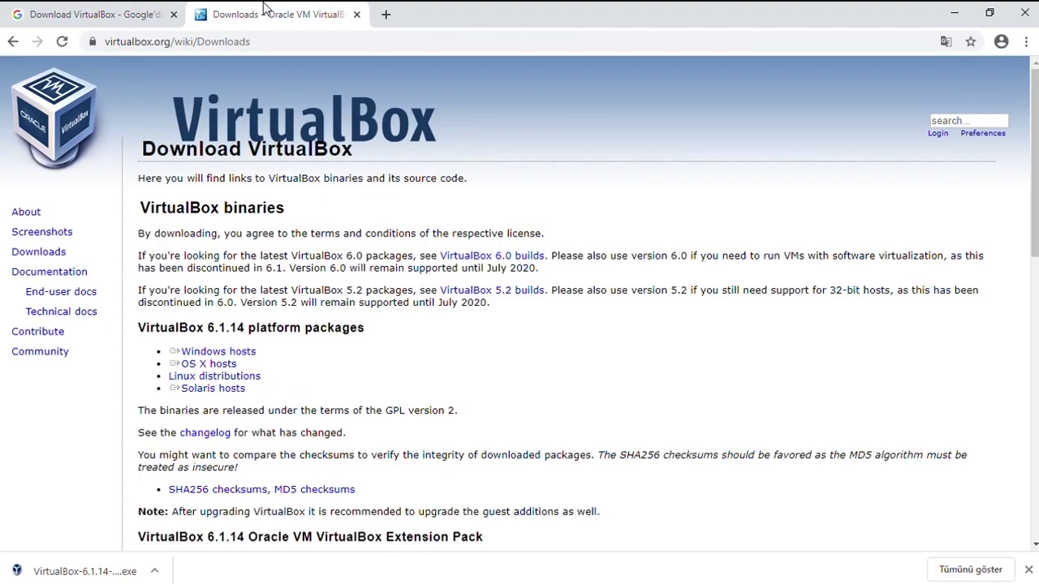
triple_click(239, 355)
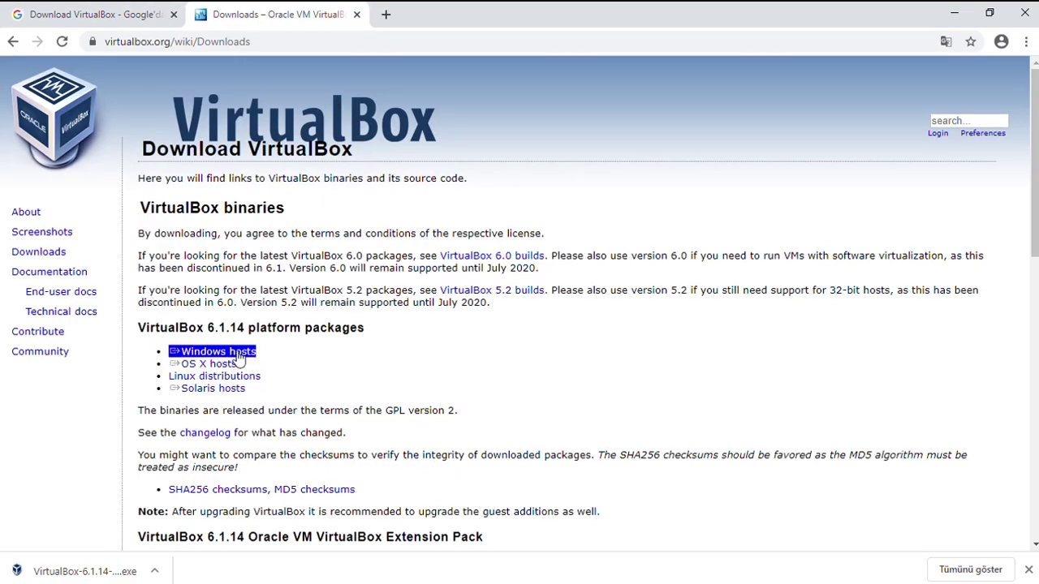
left_click(240, 355)
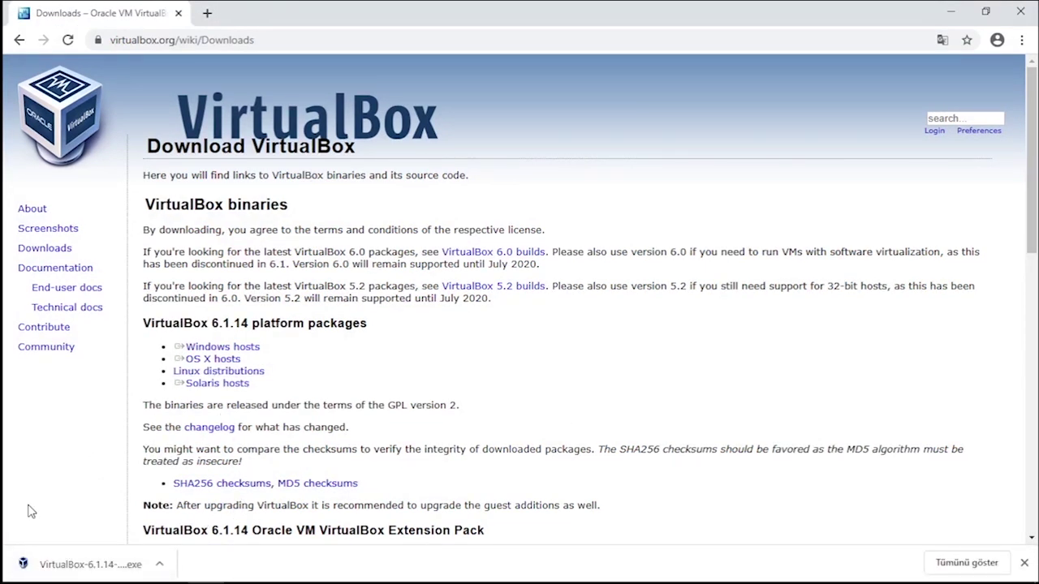
left_click(82, 568)
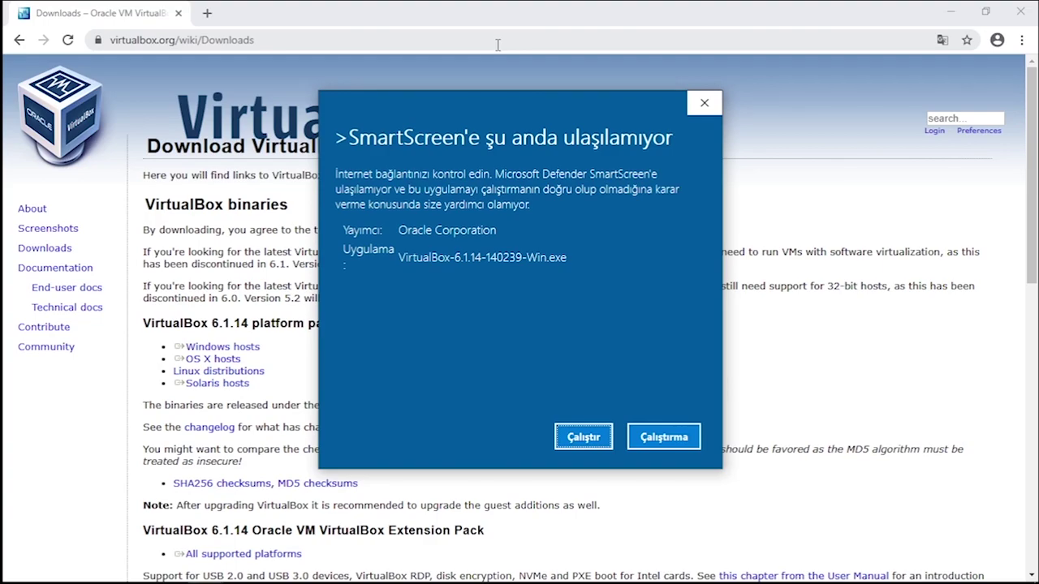
Install VirtualBox 6.1.14 past SmartScreen with default features, all four shortcuts, and the network warning accepted.
left_click(584, 440)
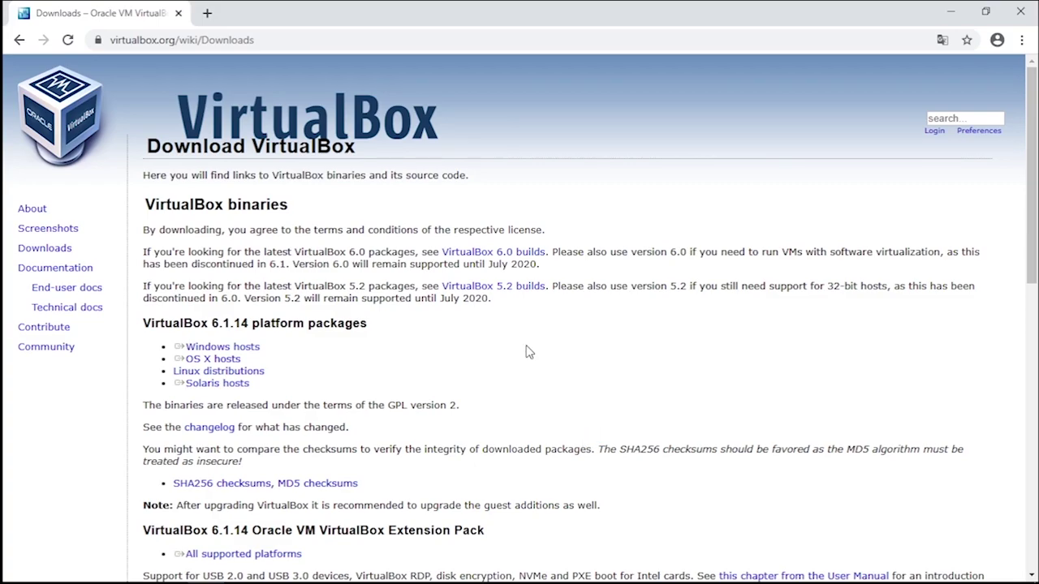
scroll(558, 361, "down", 1)
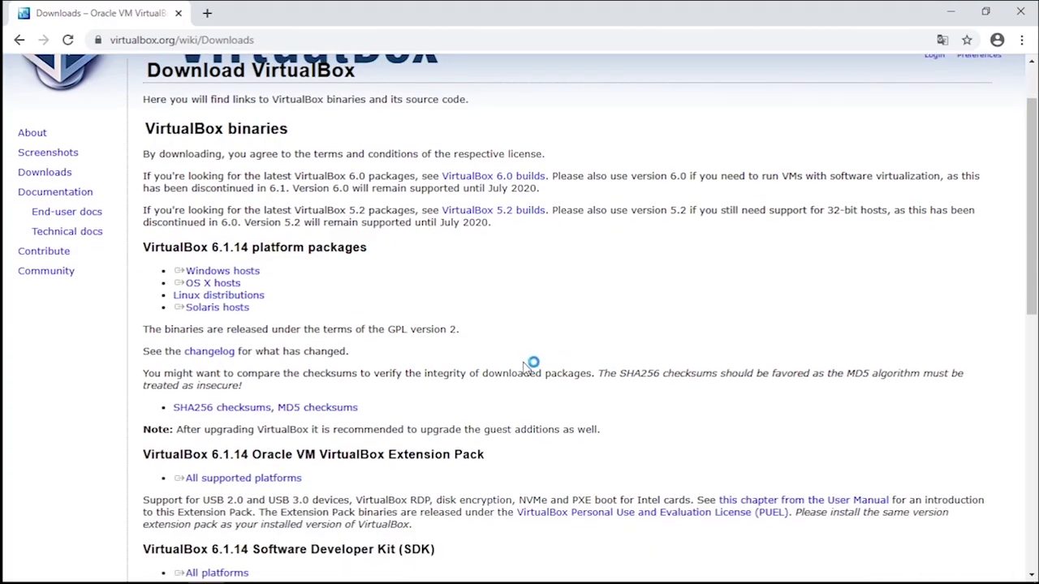
scroll(528, 364, "up", 1)
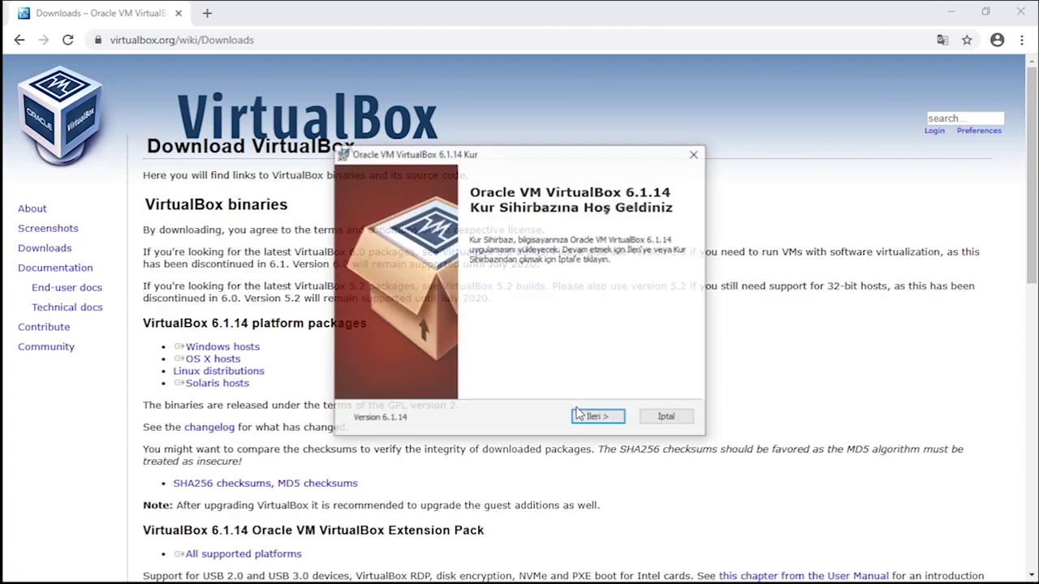
left_click(596, 418)
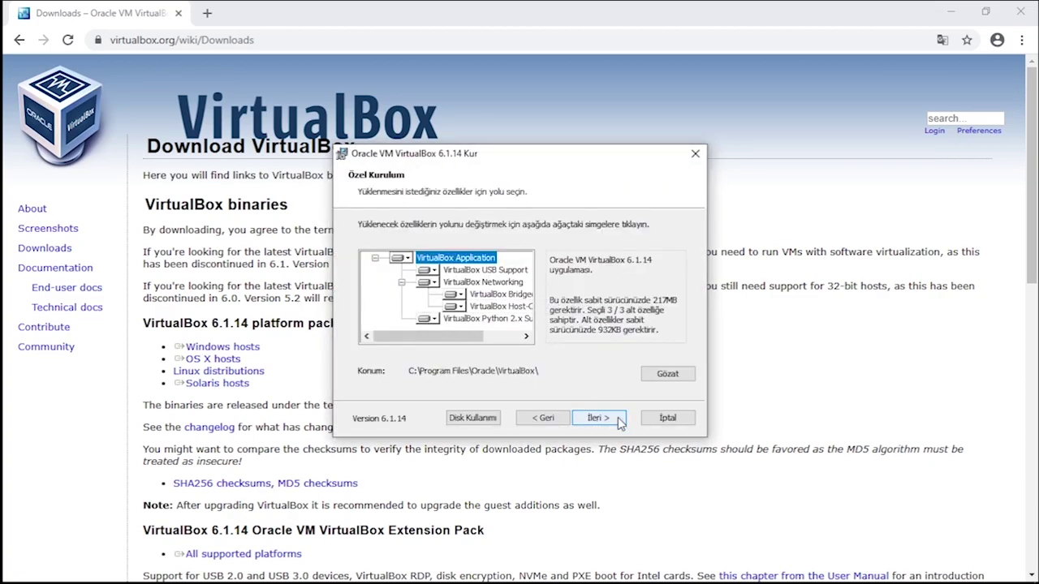
left_click(607, 418)
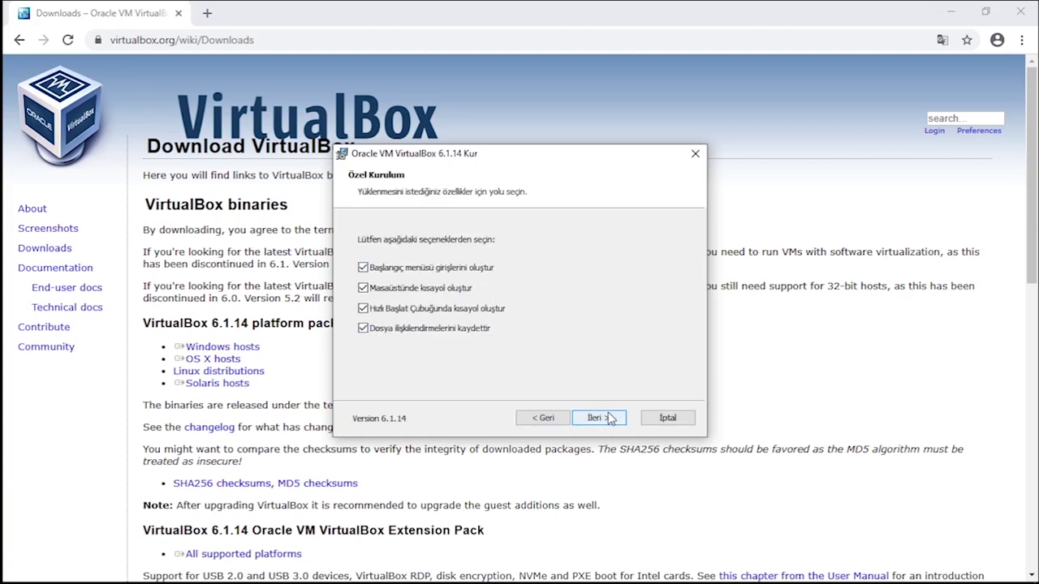
left_click(607, 416)
left_click(600, 419)
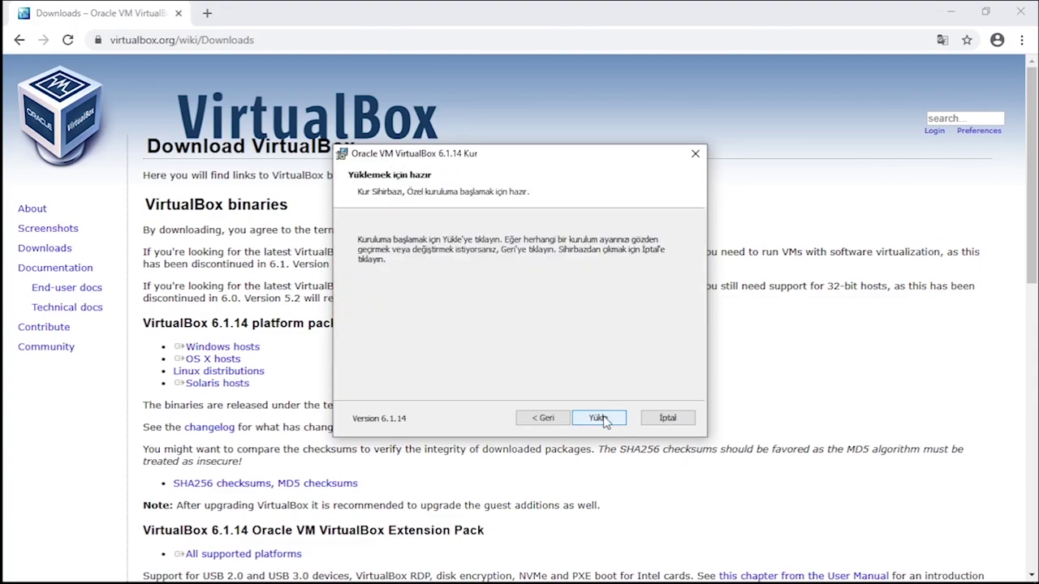
left_click(599, 419)
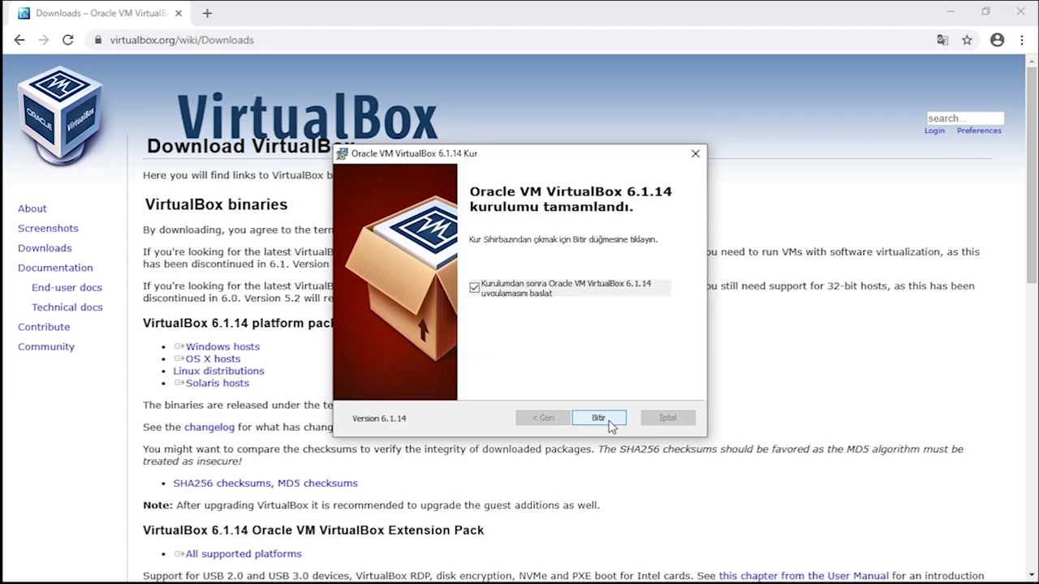
left_click(598, 418)
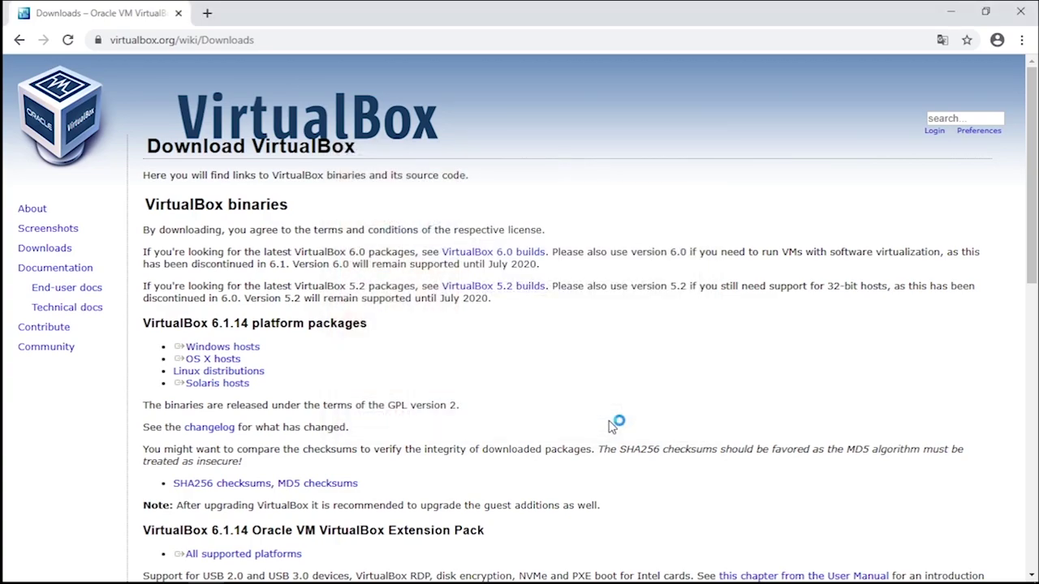
left_click(949, 13)
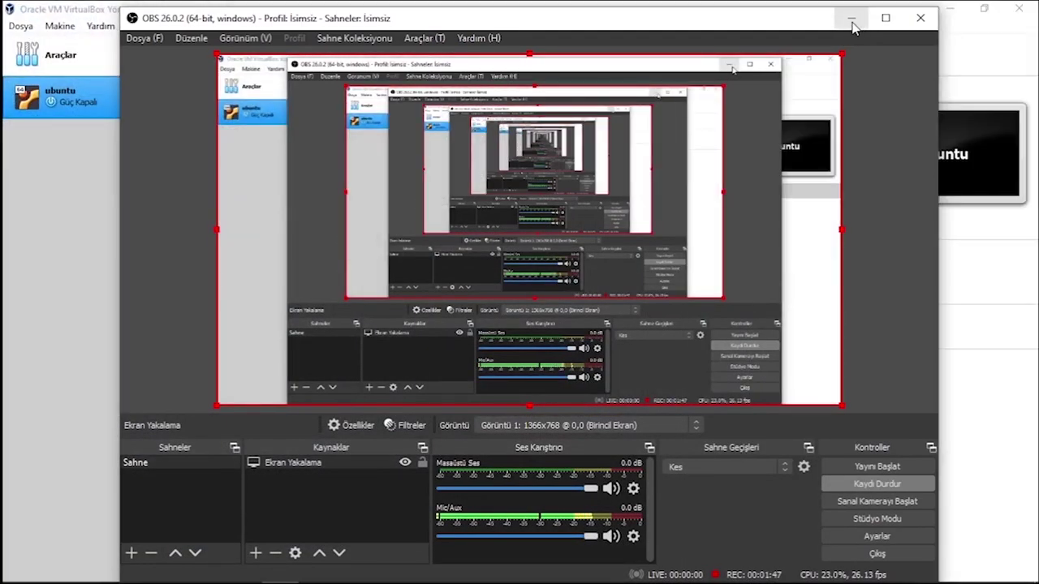
Start a new VM named 'ubuntu' with type Linux and version Ubuntu (64-bit) in VirtualBox Manager.
left_click(850, 18)
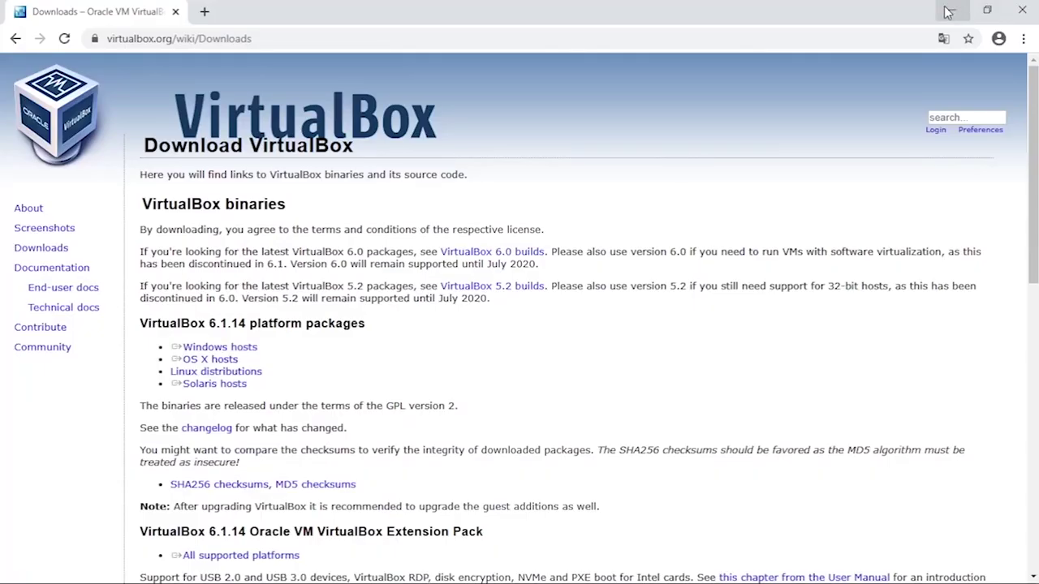
left_click(948, 11)
left_click_drag(825, 47, 775, 50)
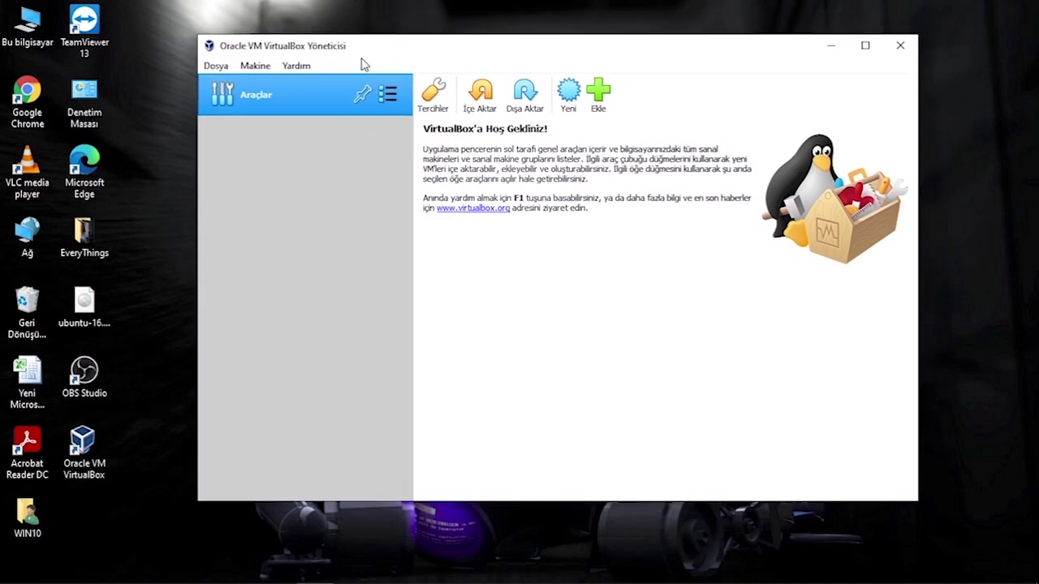
left_click(252, 66)
left_click(277, 77)
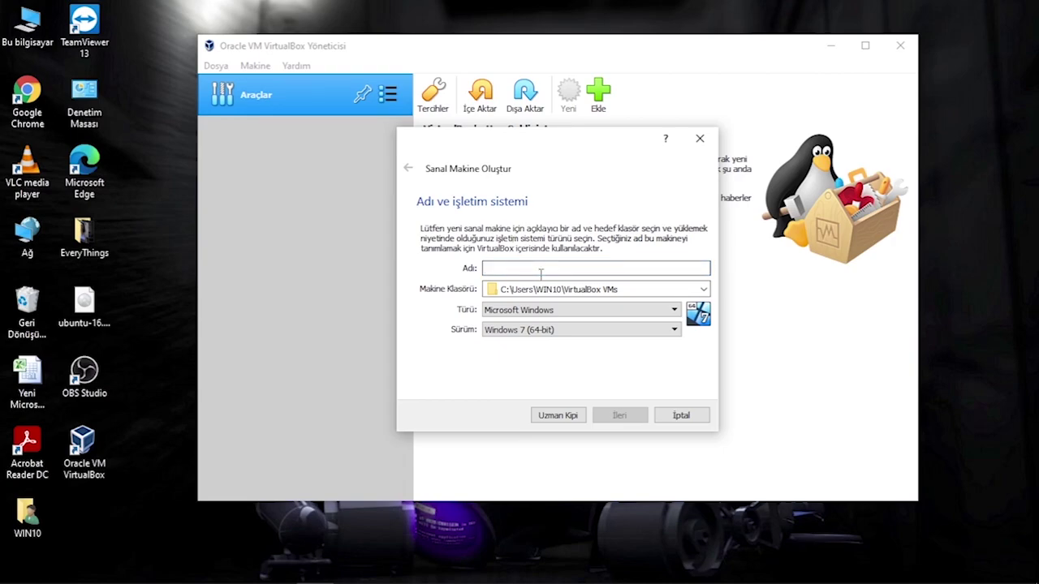
type("ubuntu")
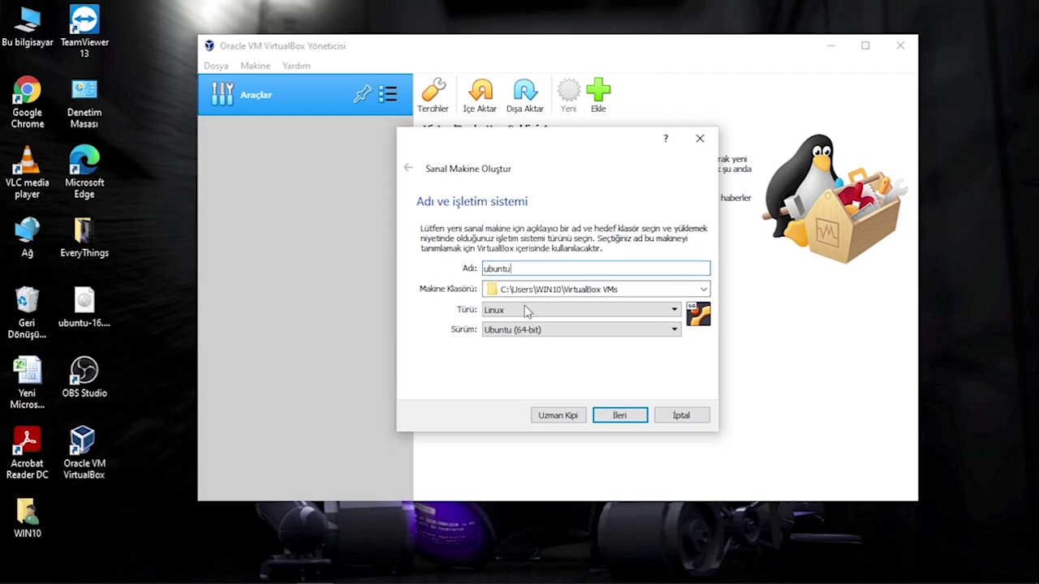
left_click(596, 315)
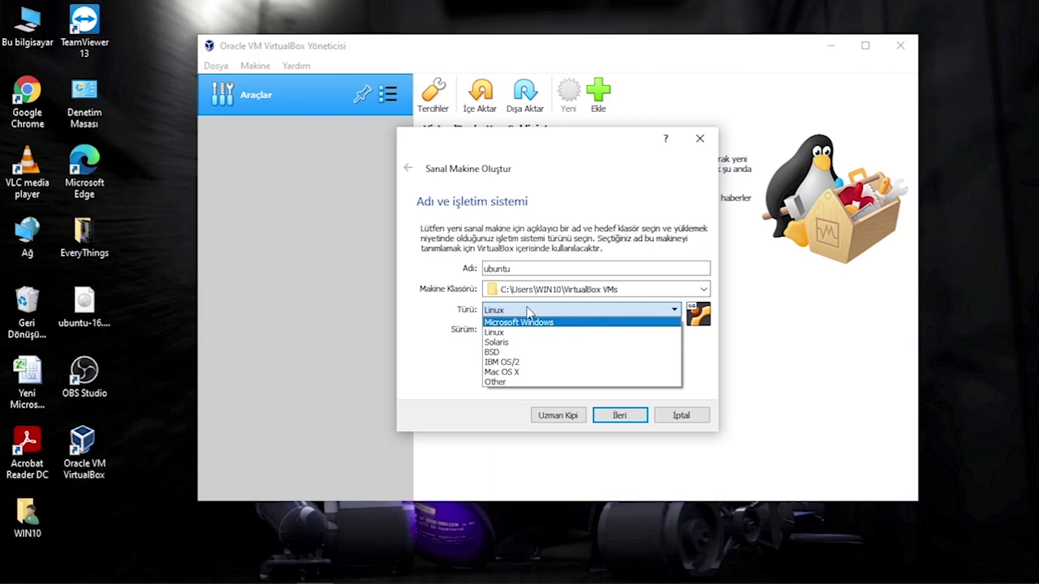
left_click(529, 306)
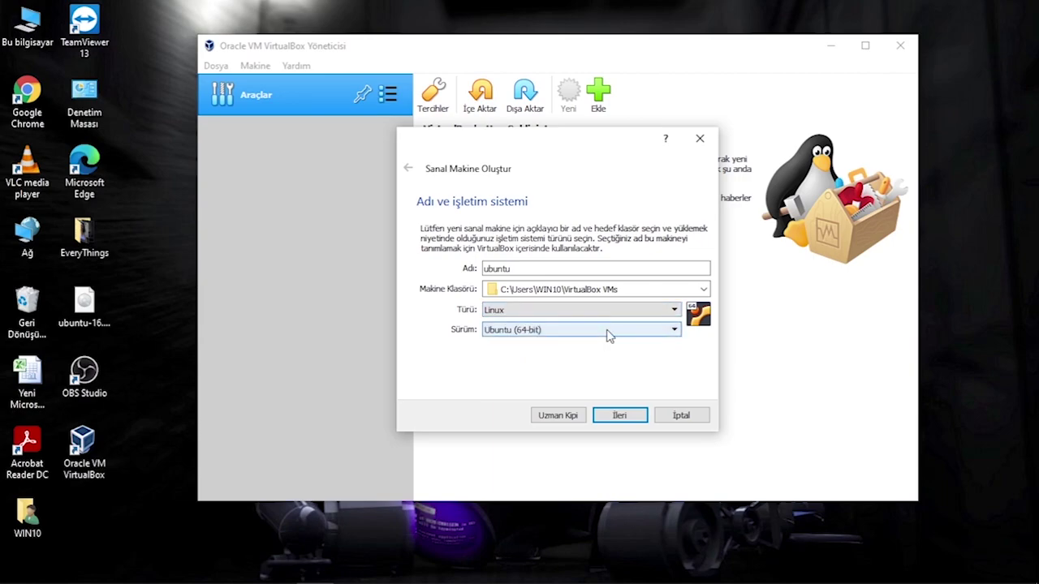
left_click(608, 333)
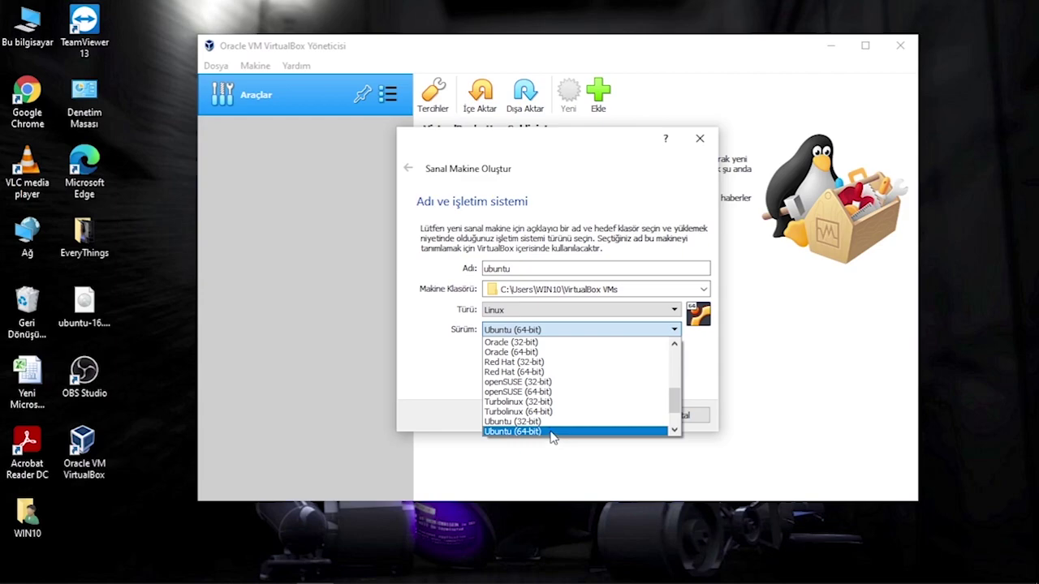
left_click(547, 433)
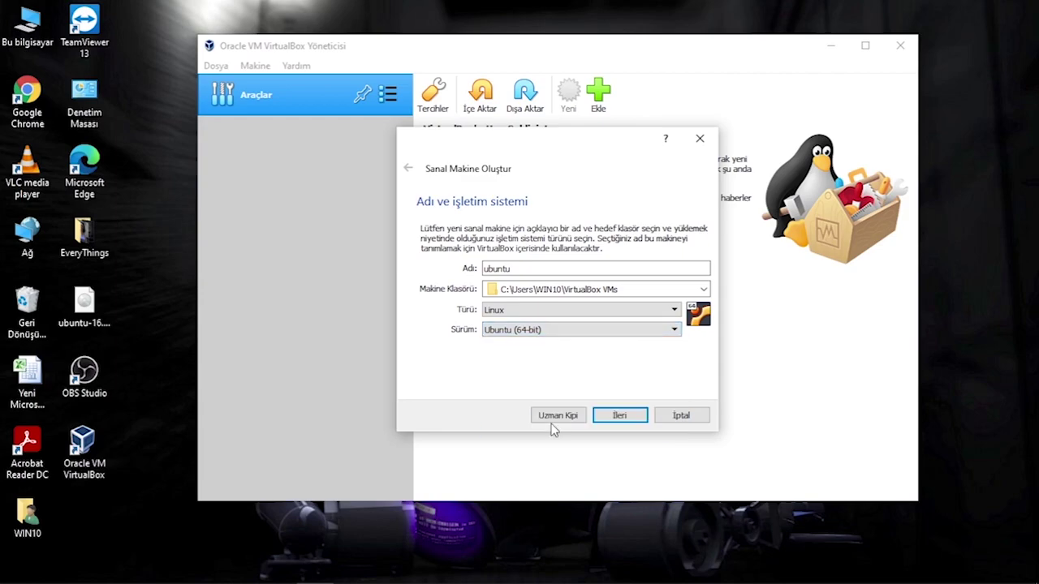
left_click(620, 416)
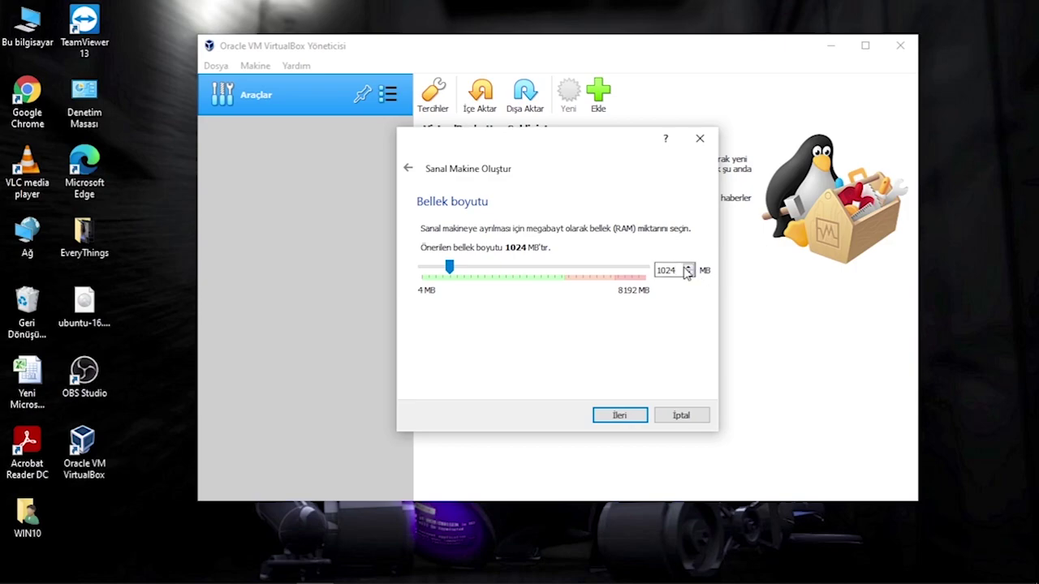
Change the VM memory size from 1024 MB to 2048 MB and continue.
key("BackSpace")
key("BackSpace")
key("BackSpace")
key("BackSpace")
type("2048")
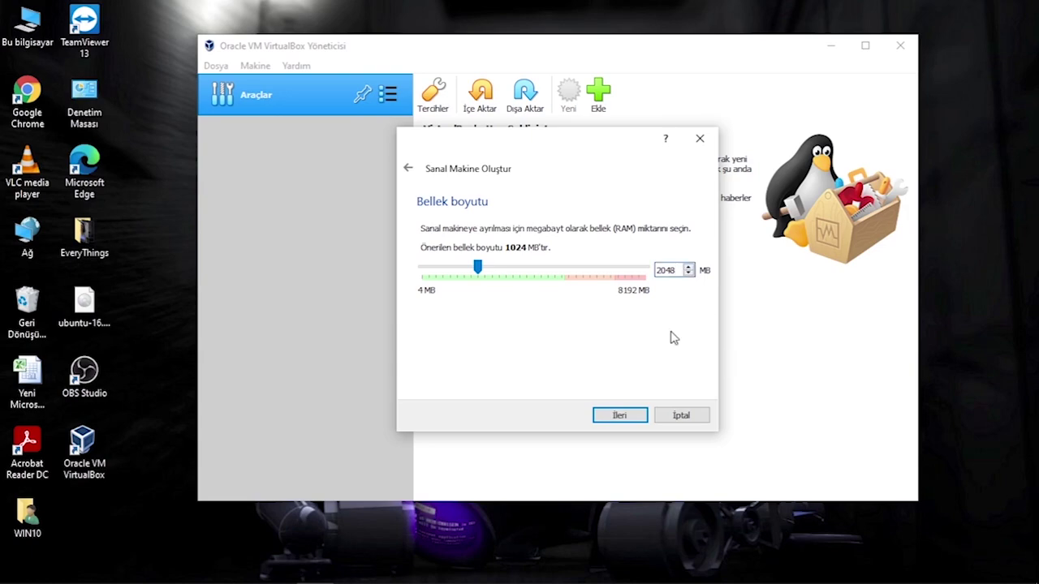
left_click(621, 416)
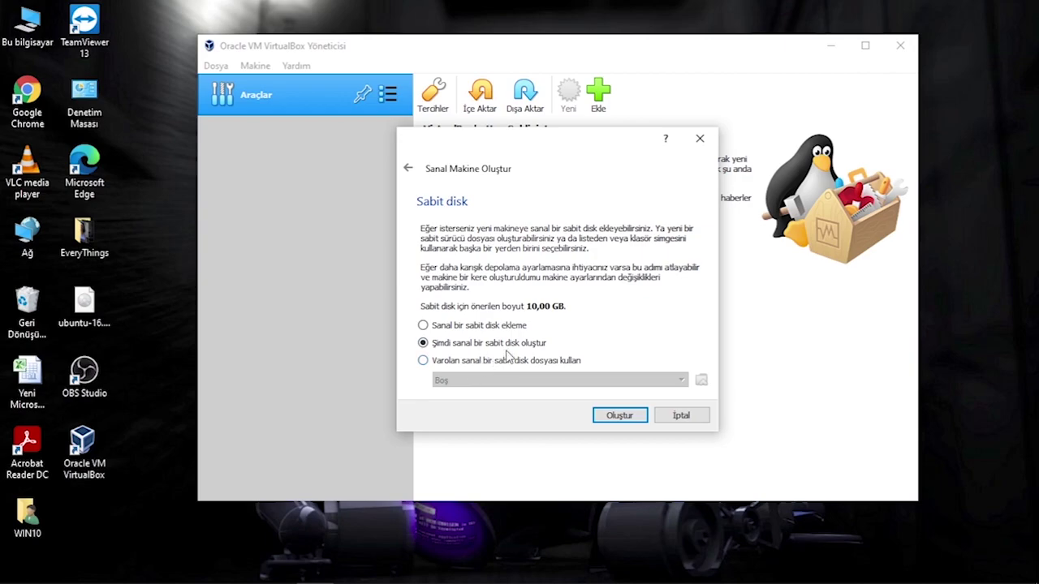
Create a new dynamically allocated 15 GB VDI hard disk for the ubuntu VM.
left_click(622, 416)
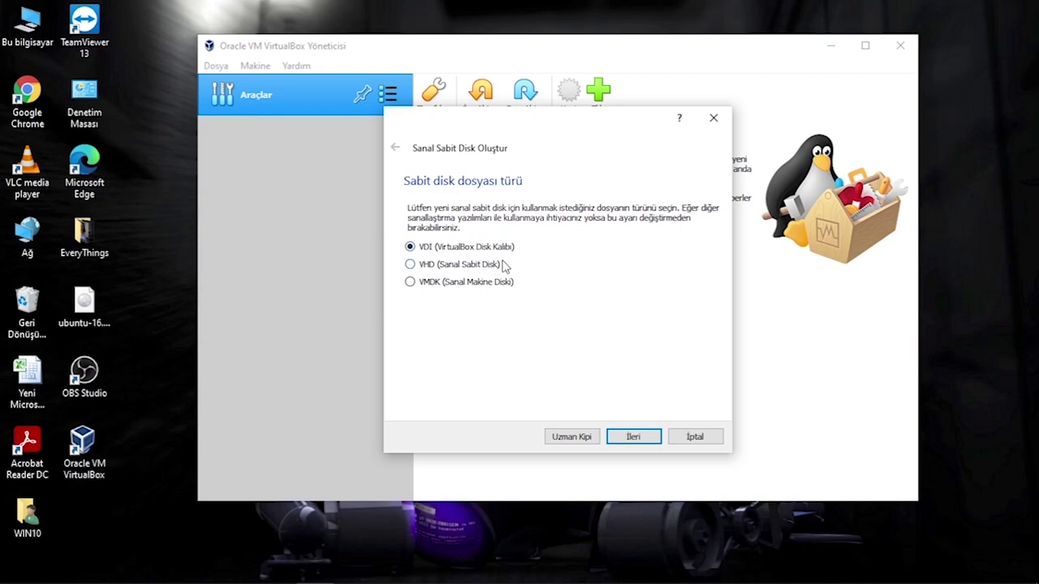
left_click(636, 437)
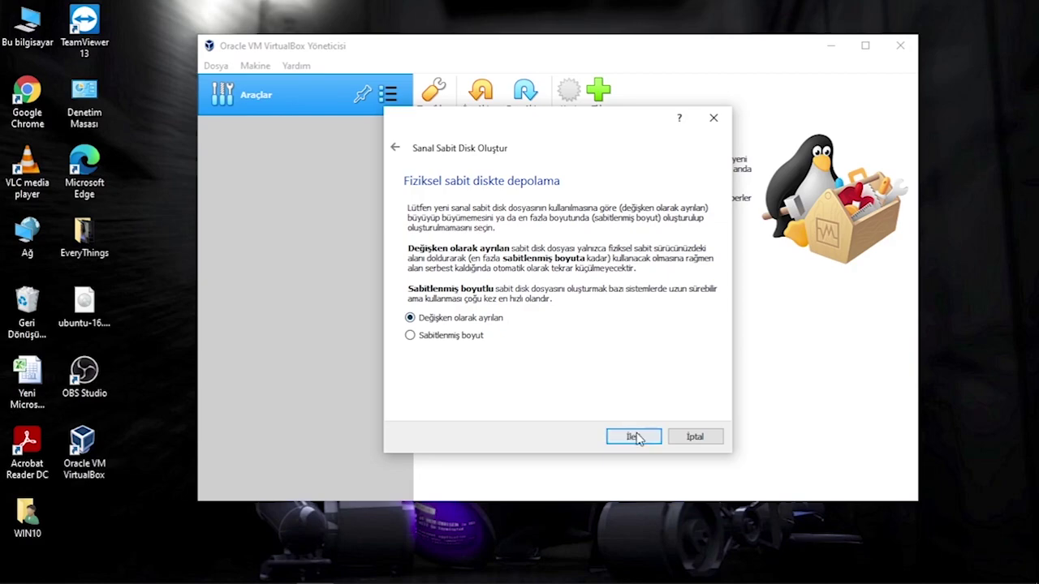
left_click(635, 437)
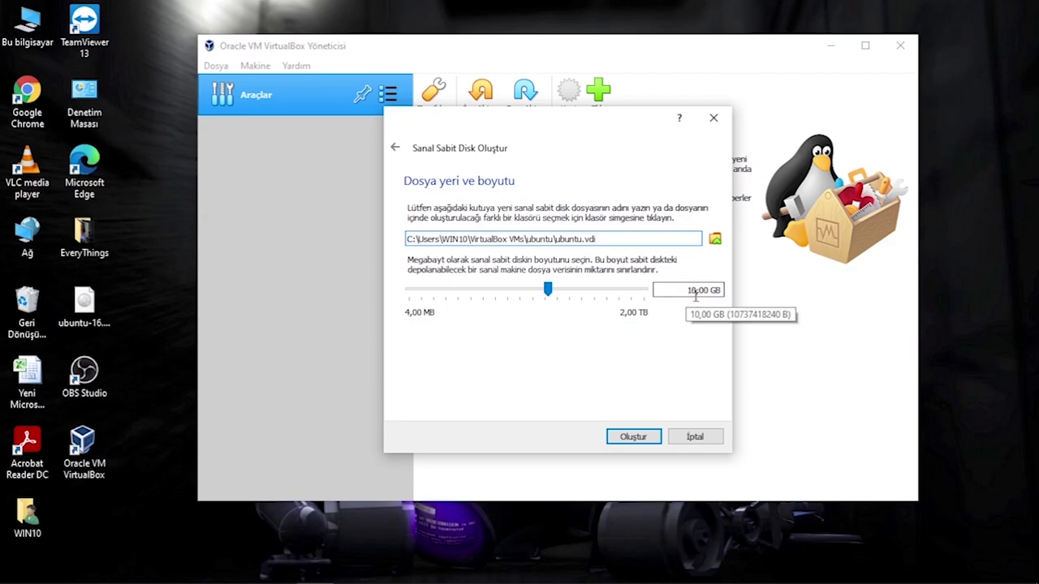
left_click(649, 436)
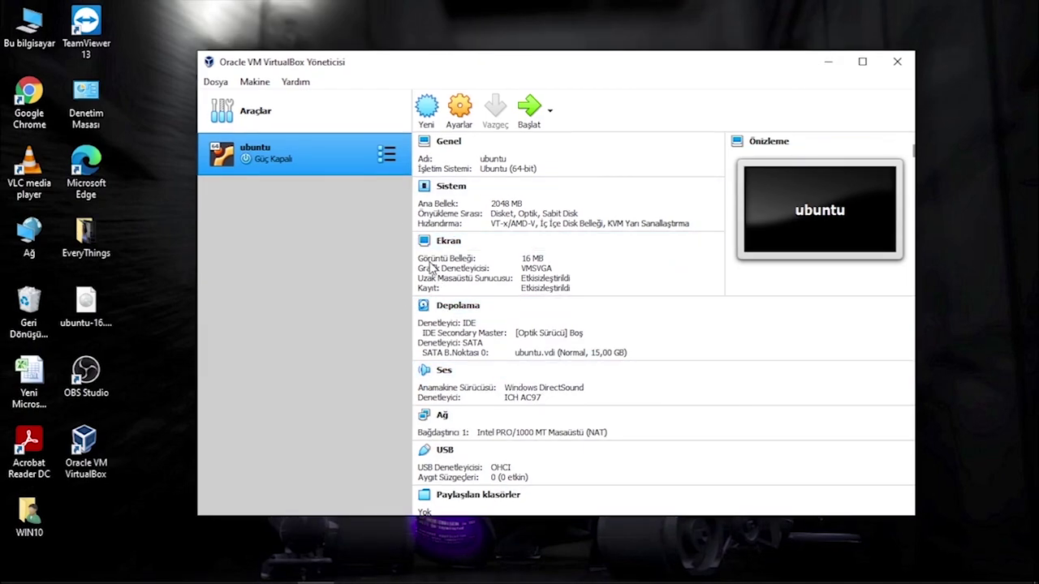
In the ubuntu VM's Storage settings, attach ubuntu-16.04.7-desktop-amd64.iso to the IDE optical drive.
right_click(284, 158)
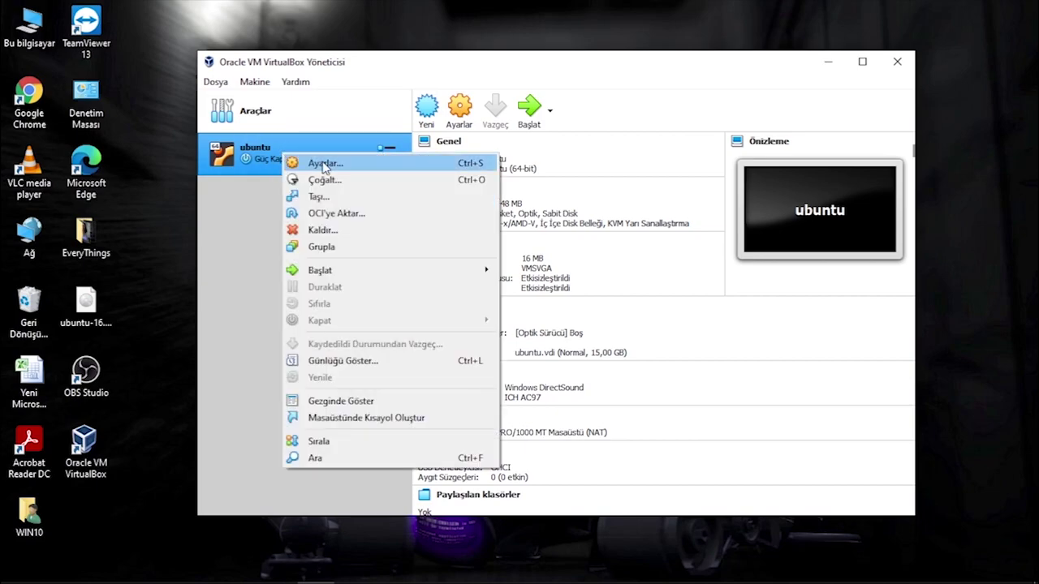
left_click(323, 164)
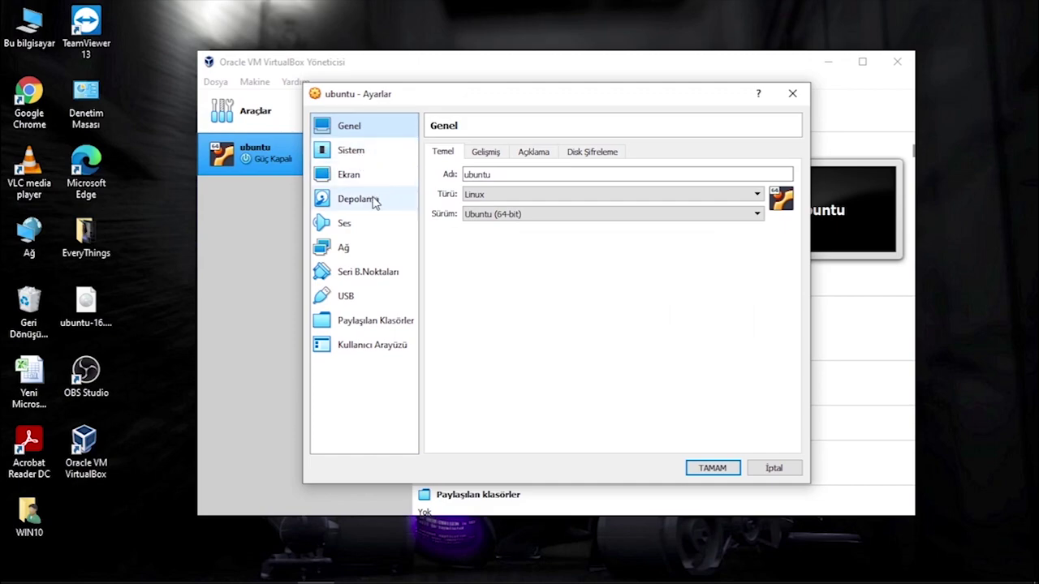
left_click(374, 200)
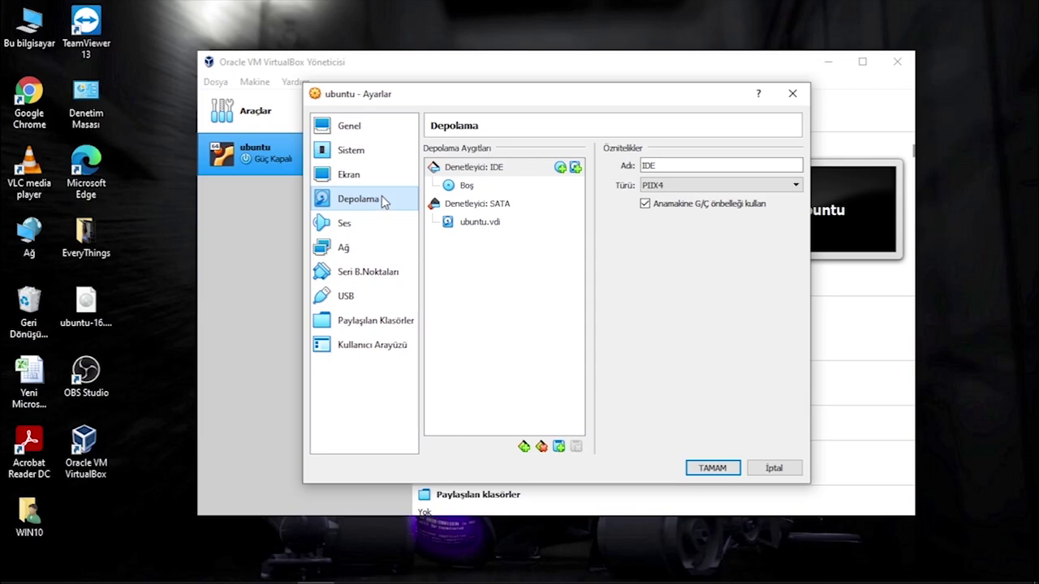
left_click(560, 168)
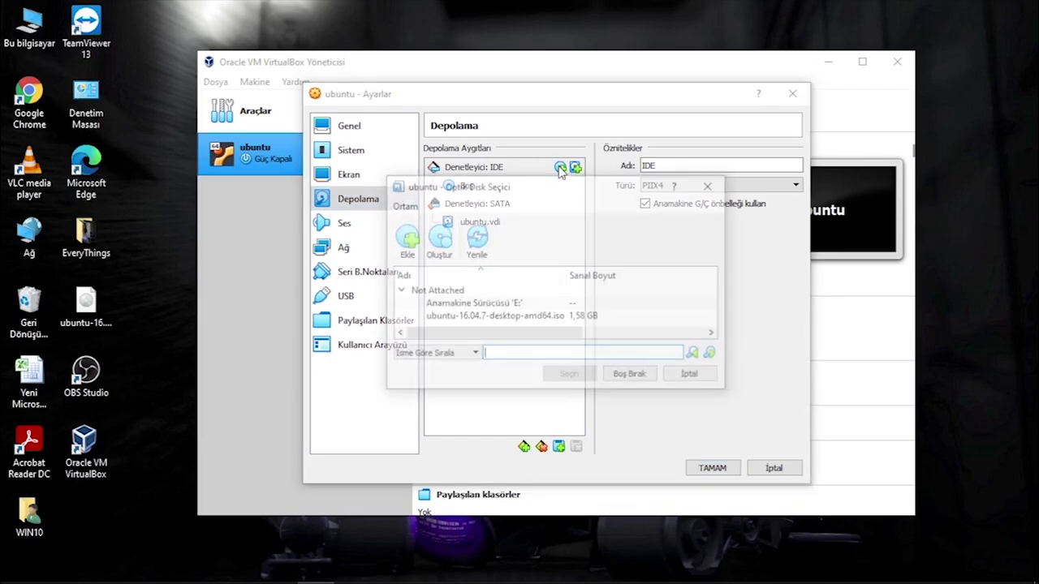
left_click(407, 243)
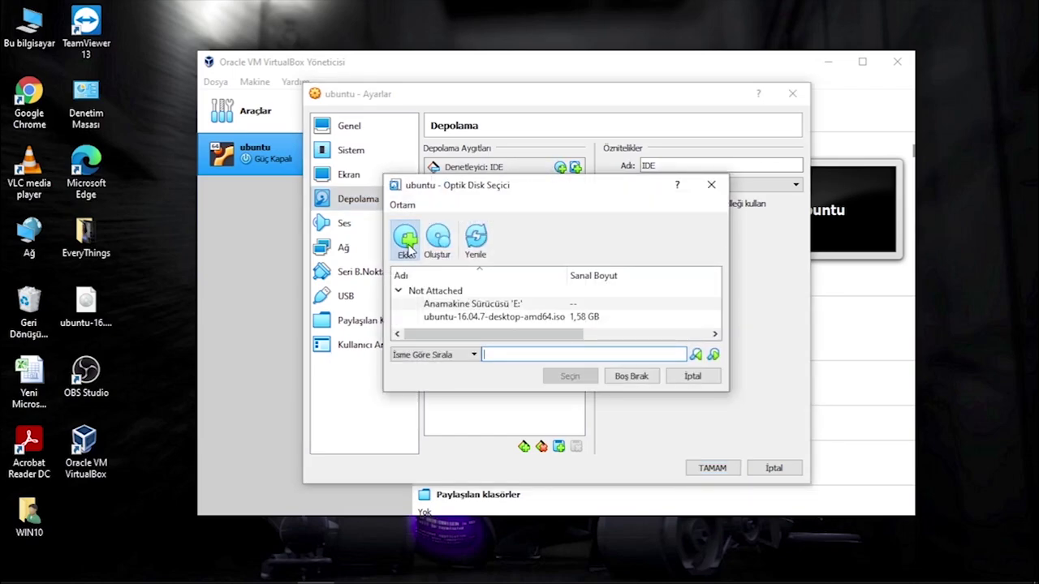
left_click(622, 319)
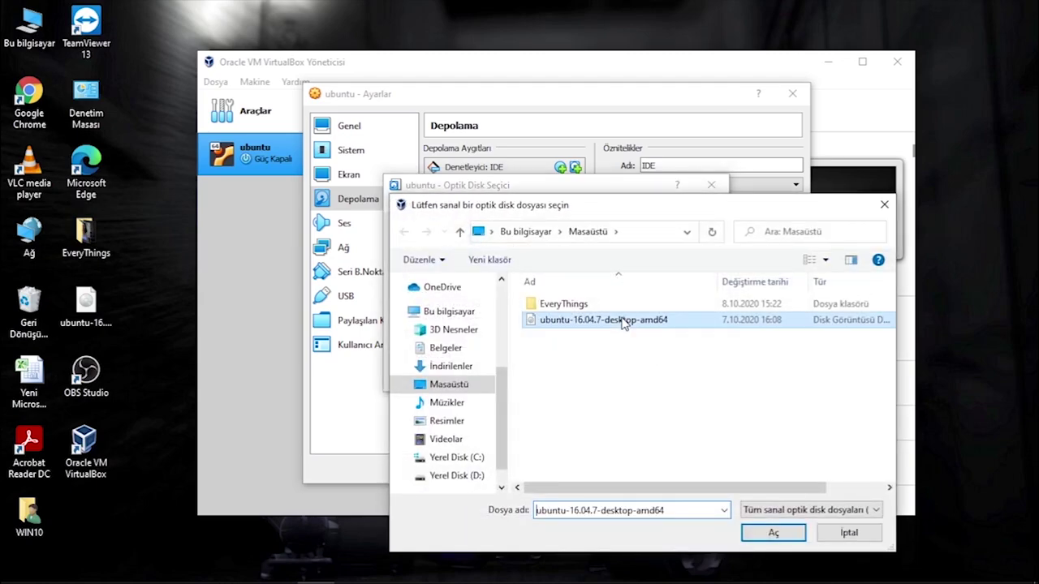
left_click(775, 539)
left_click(571, 379)
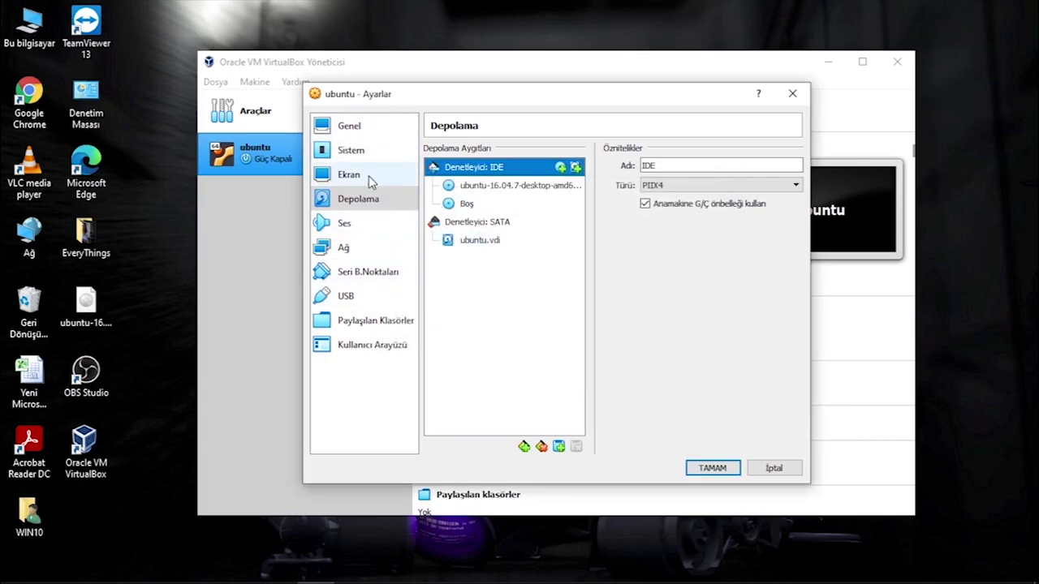
left_click(349, 127)
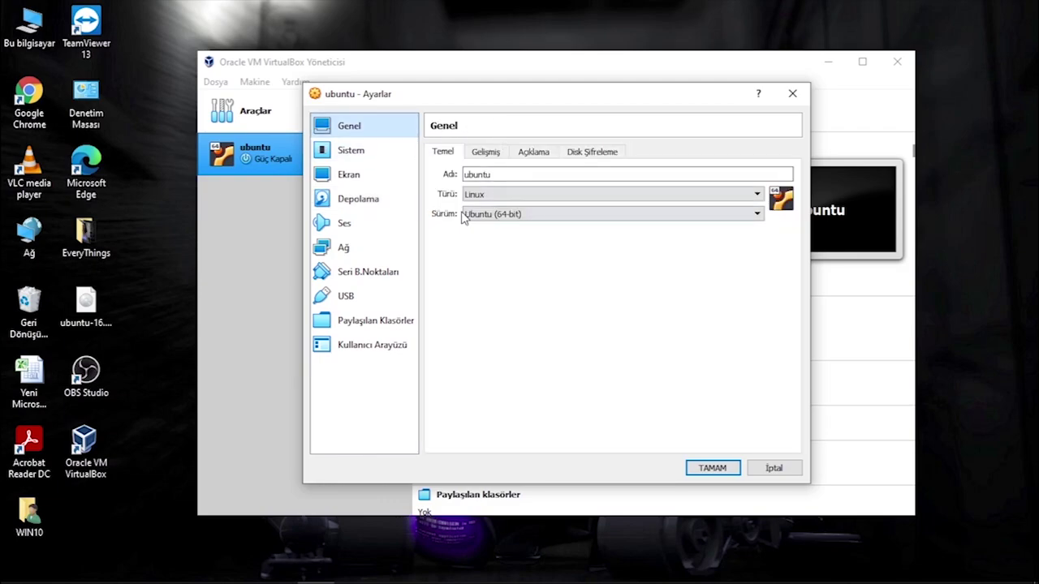
Choose Hyper-V as the paravirtualization interface under System > Acceleration.
left_click(361, 152)
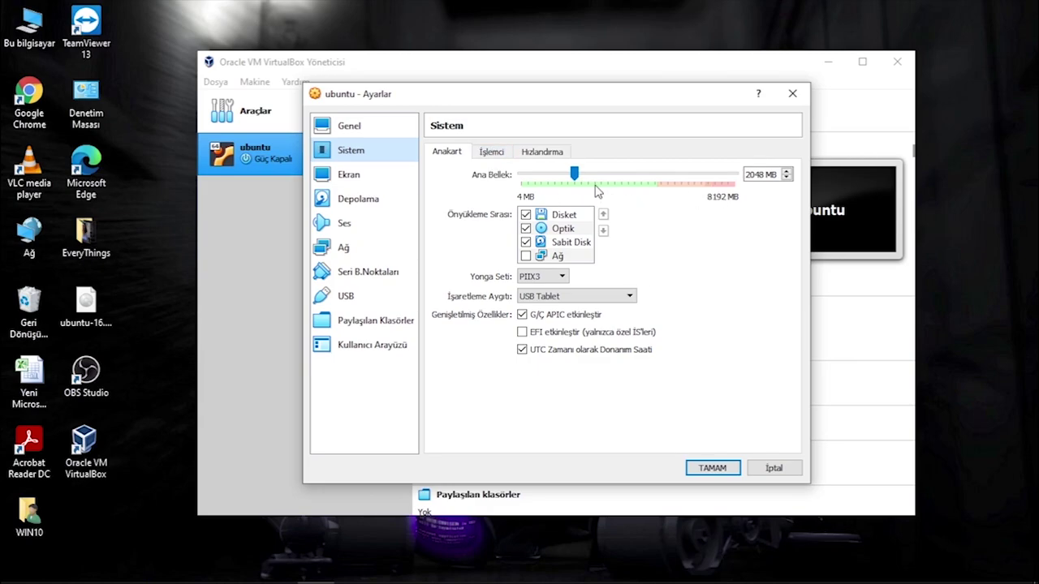
left_click(492, 153)
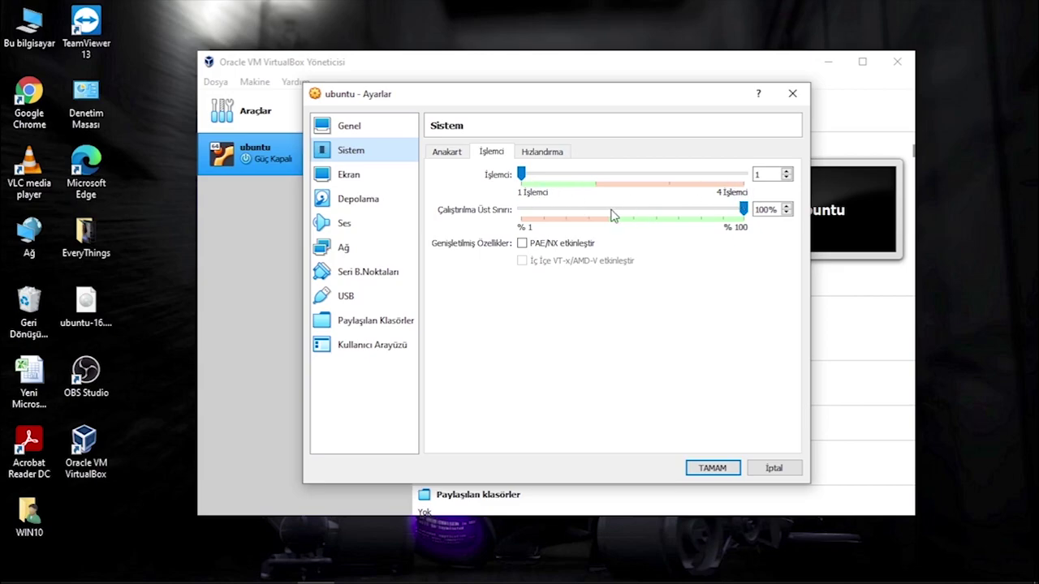
left_click(543, 154)
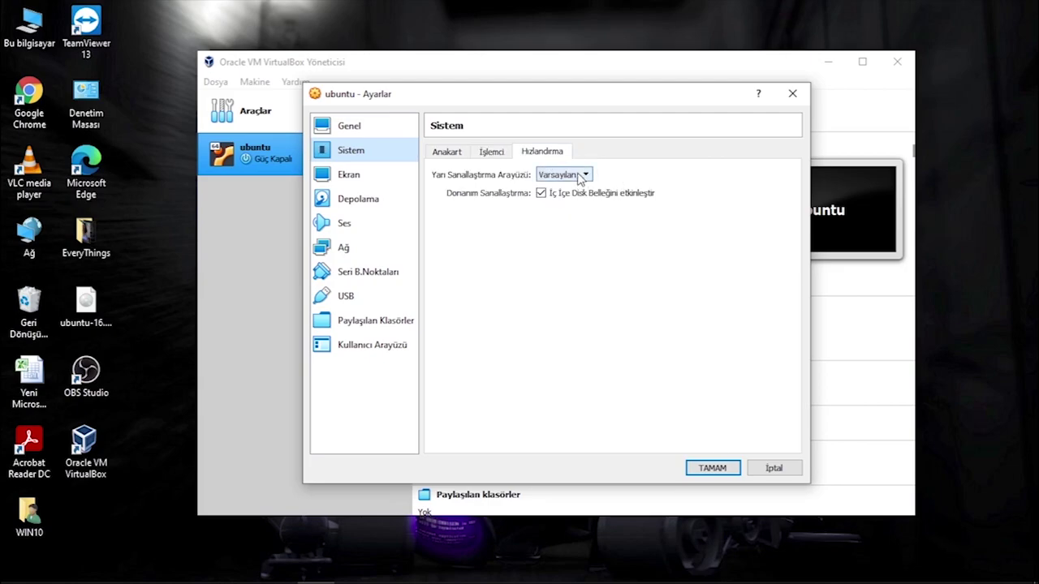
left_click(582, 175)
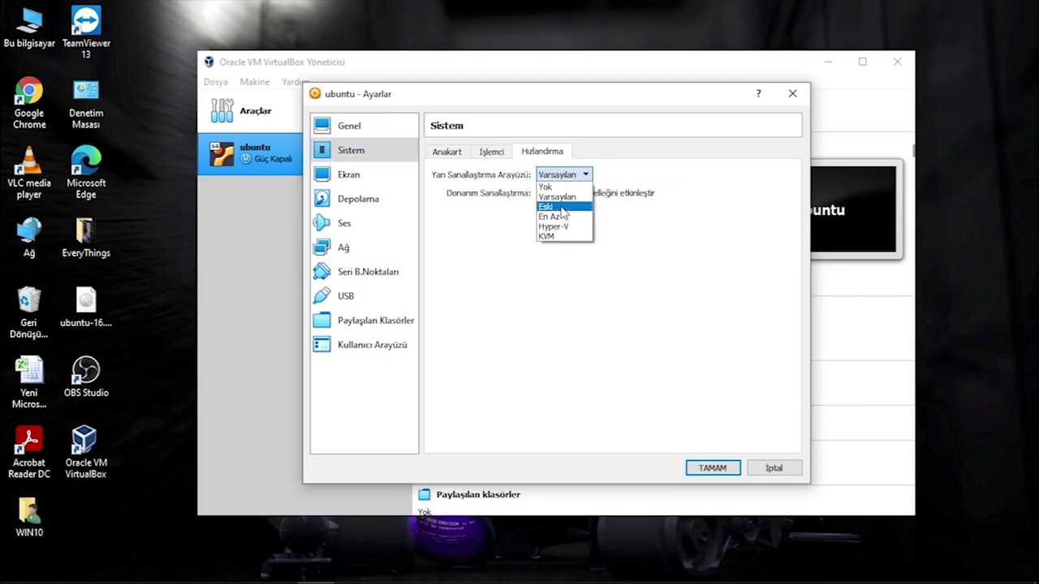
left_click(580, 230)
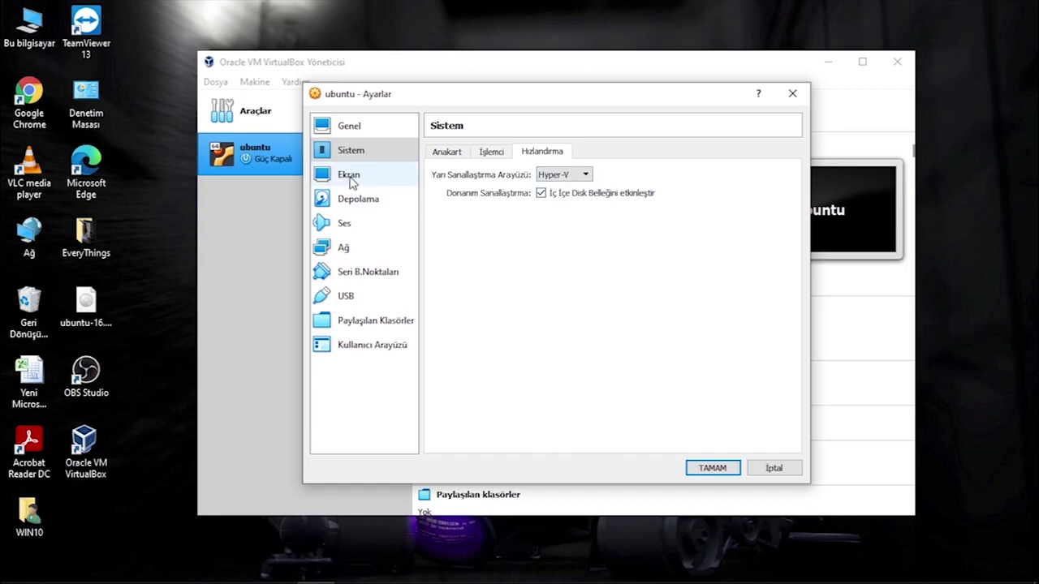
left_click(354, 225)
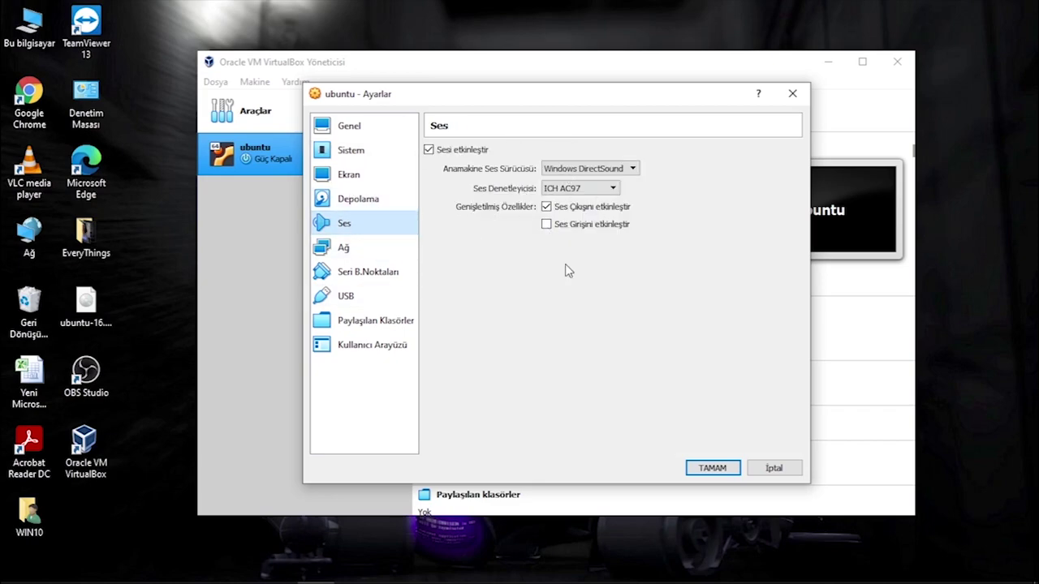
Set Display video memory to 128 MB and save the ubuntu VM settings with OK.
left_click(378, 203)
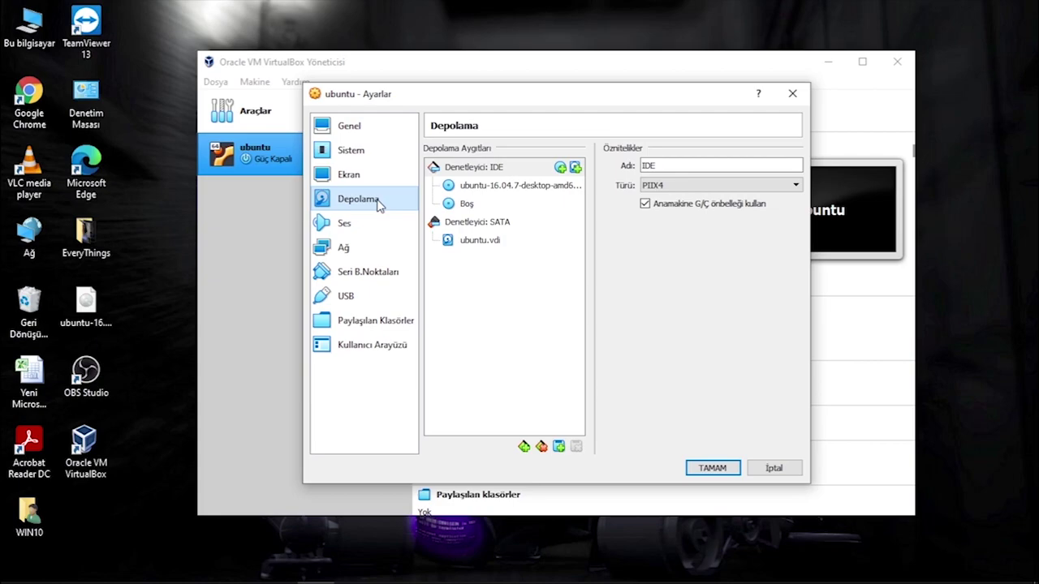
left_click(373, 179)
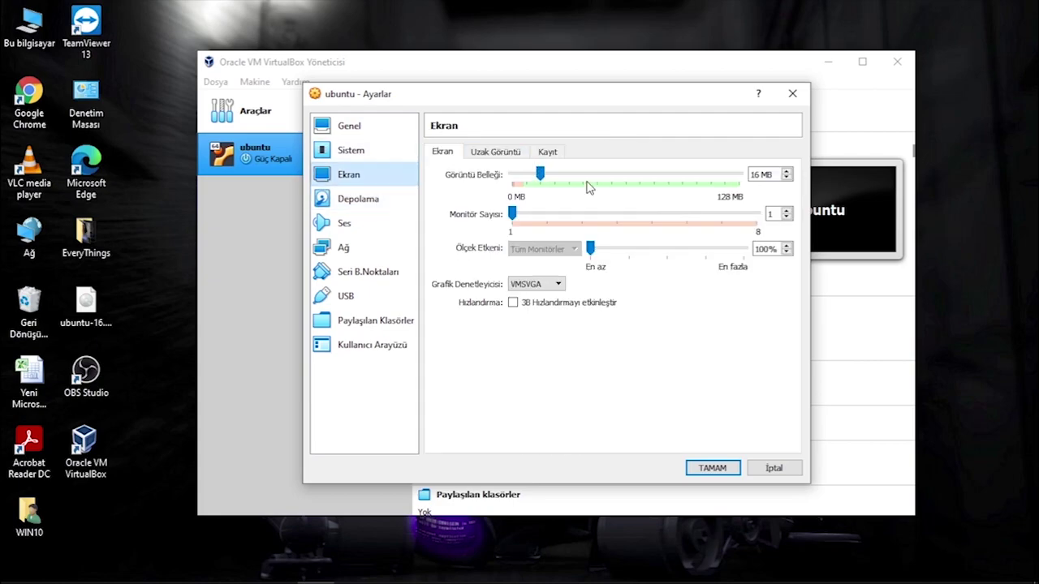
left_click_drag(541, 174, 740, 174)
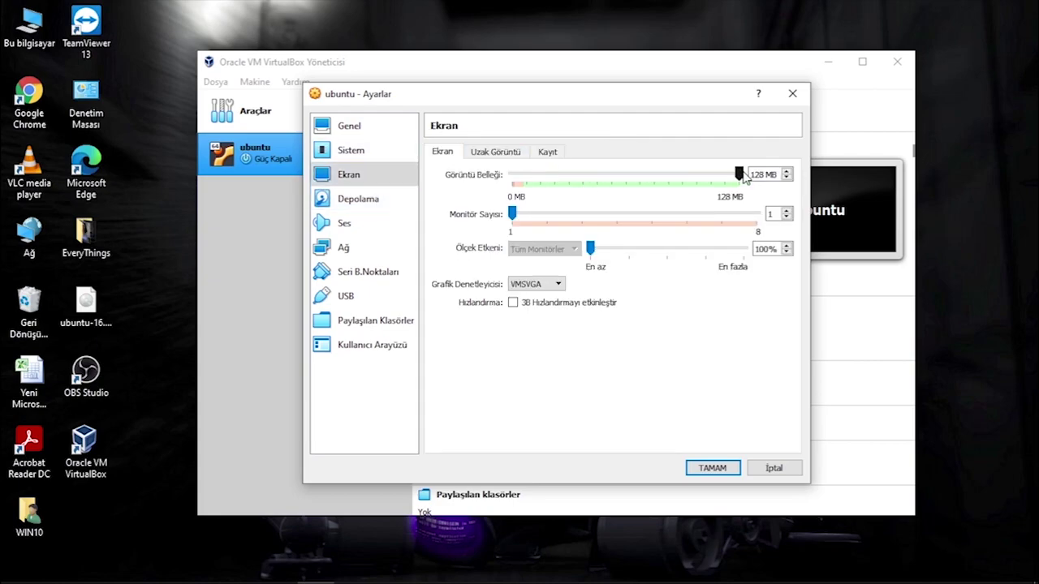
left_click(712, 469)
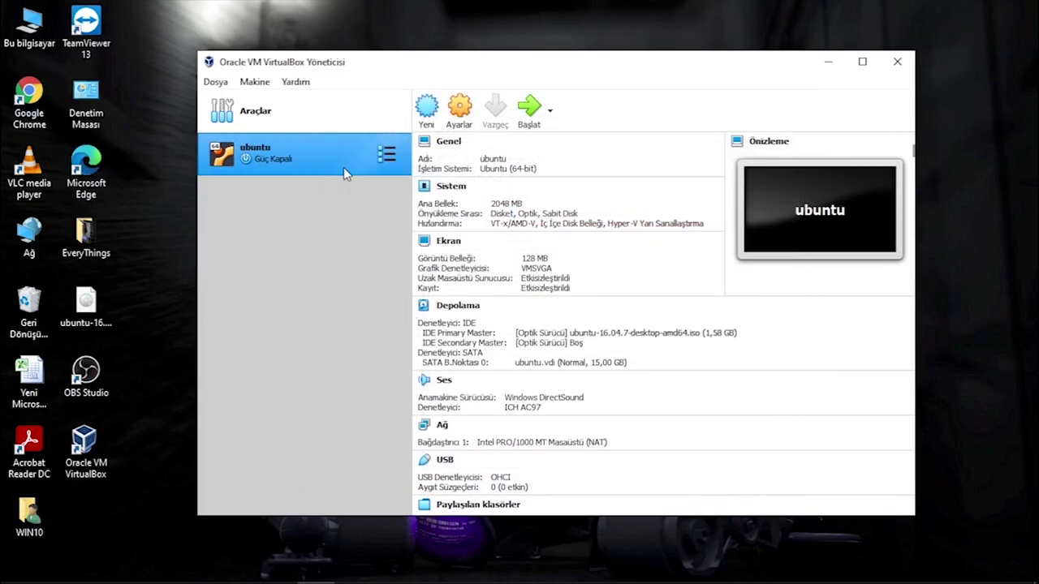
Start the ubuntu VM with ubuntu-16.04.7-desktop-amd64.iso chosen as the start-up disk.
left_click(532, 114)
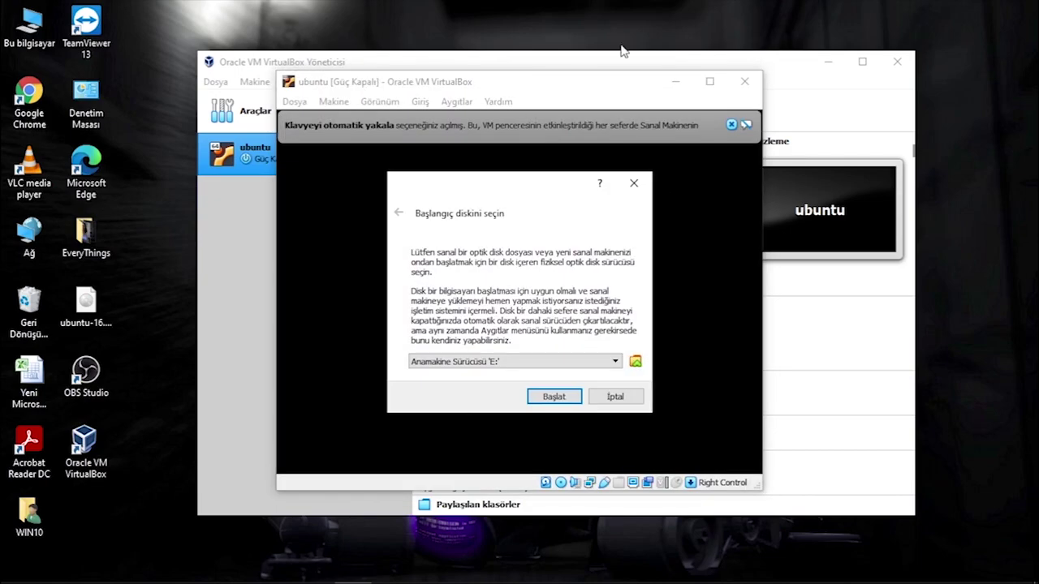
left_click(604, 363)
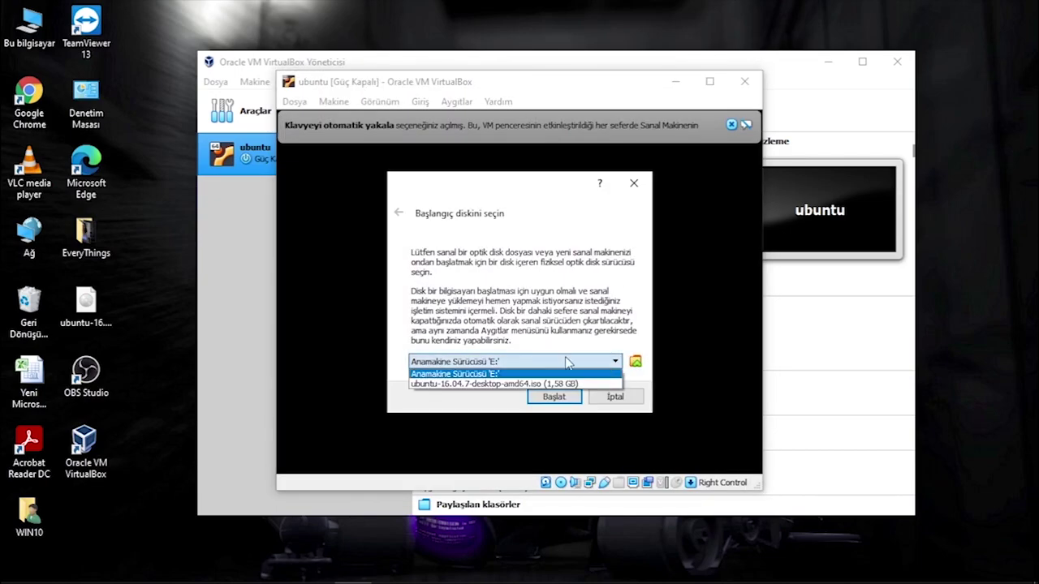
left_click(499, 383)
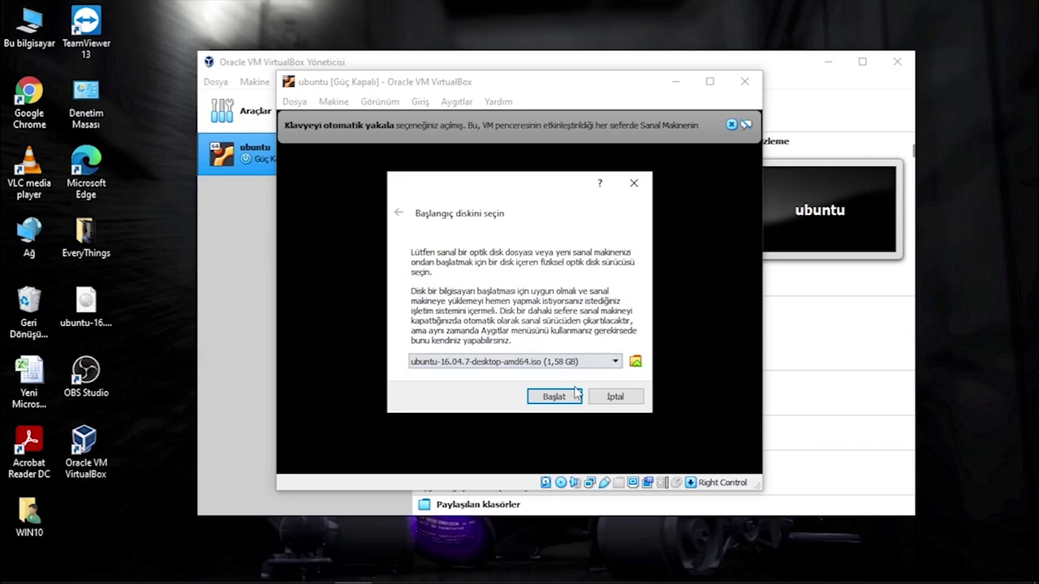
left_click(557, 396)
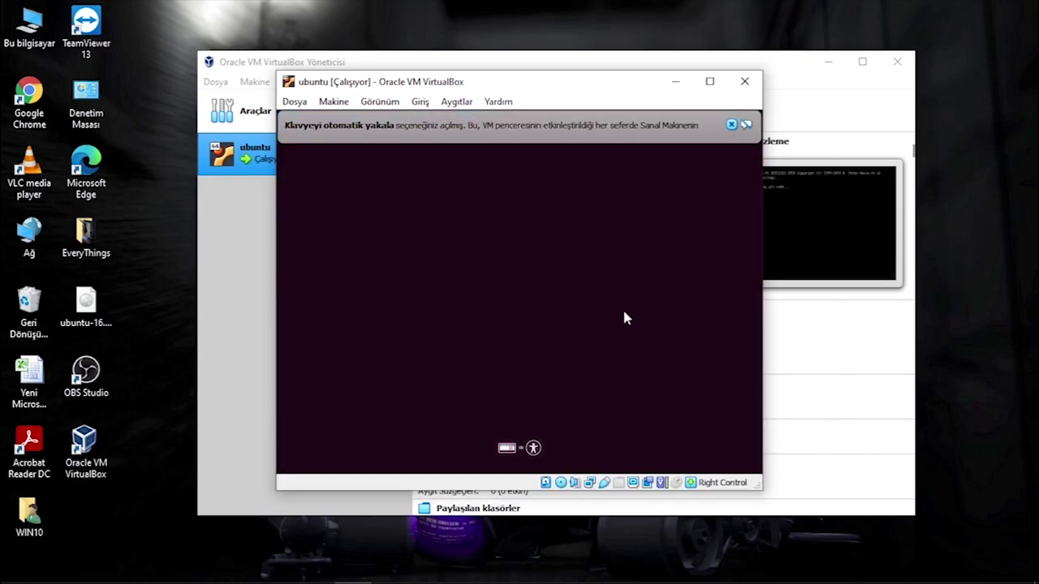
Move the VM window up and left, then make it wider and taller.
left_click_drag(623, 96, 596, 86)
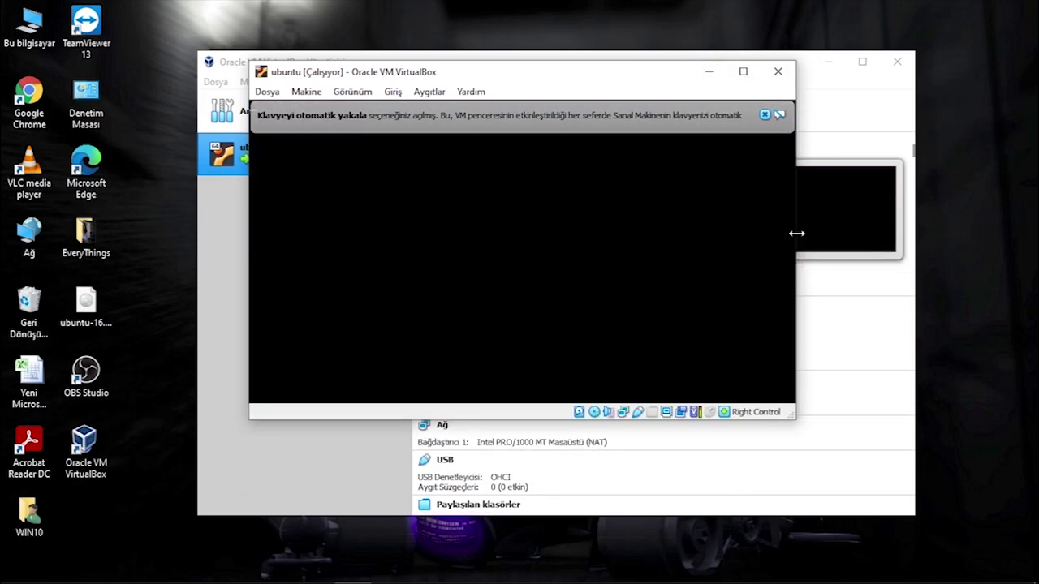
left_click_drag(796, 233, 912, 234)
left_click_drag(617, 421, 619, 472)
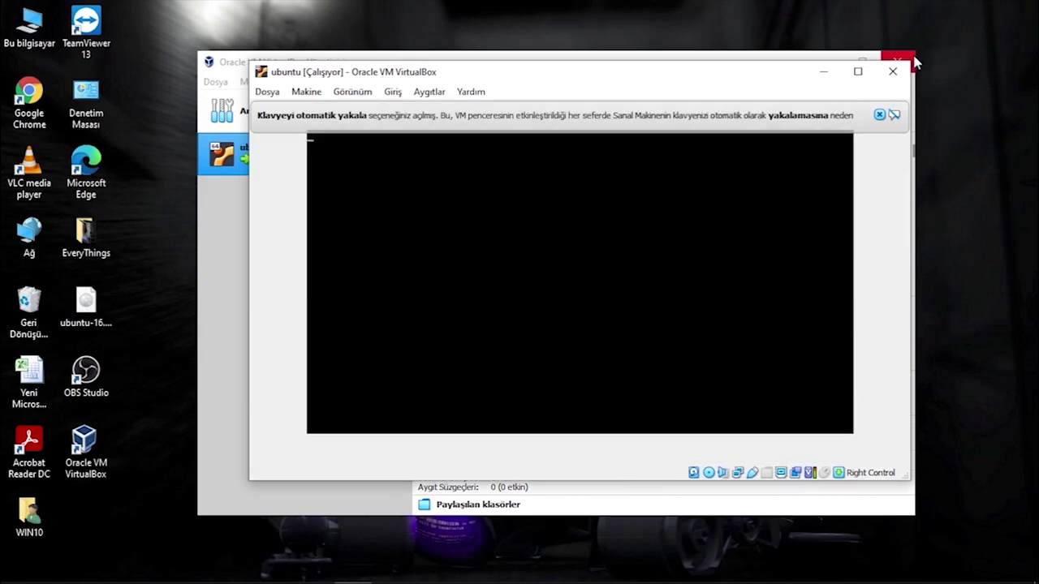
Cancel the close-VM dialog and dismiss the keyboard-capture and mouse-integration notices.
left_click(892, 71)
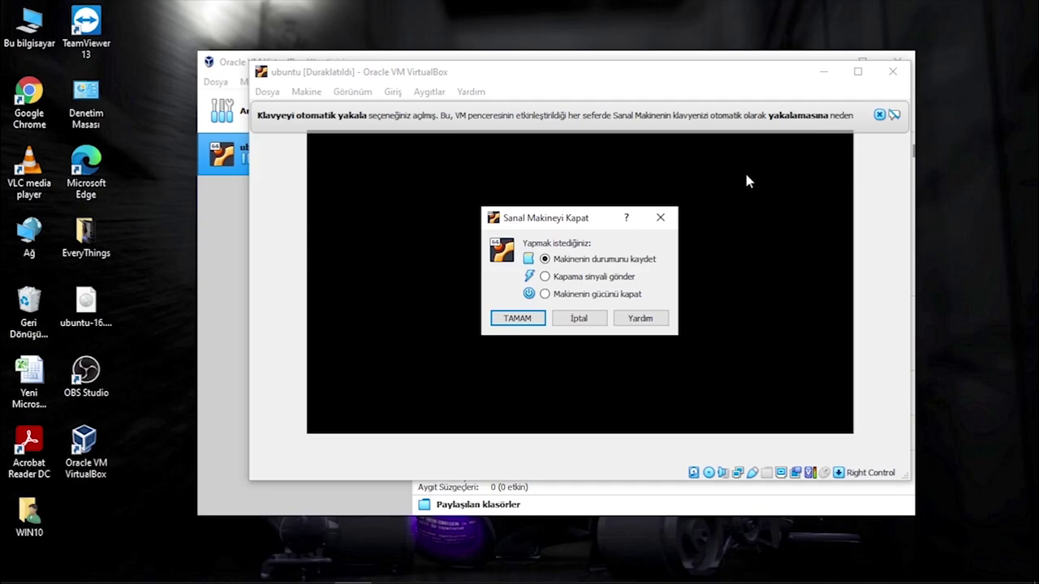
left_click(583, 319)
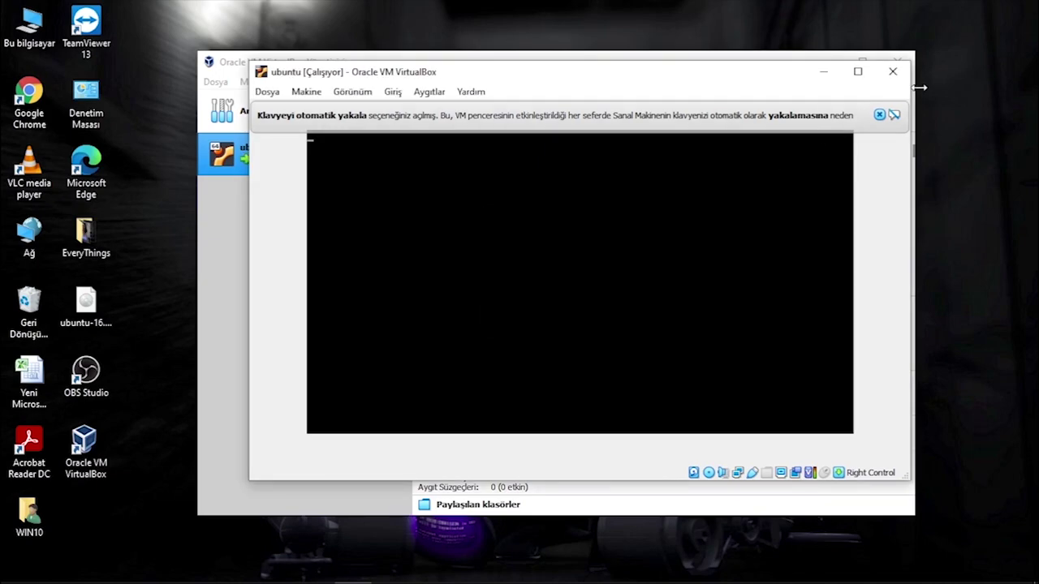
left_click(879, 116)
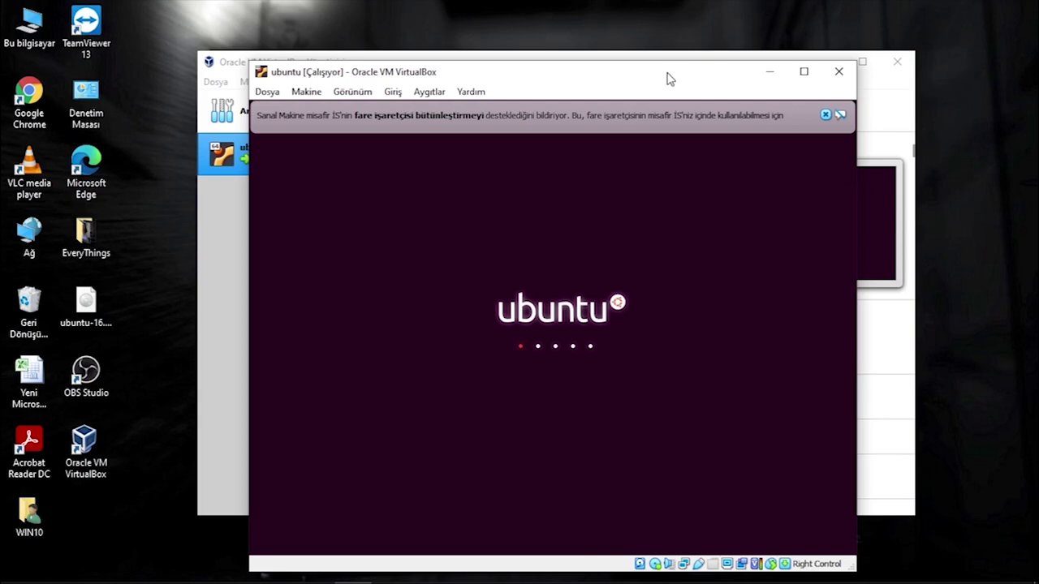
left_click_drag(667, 77, 670, 49)
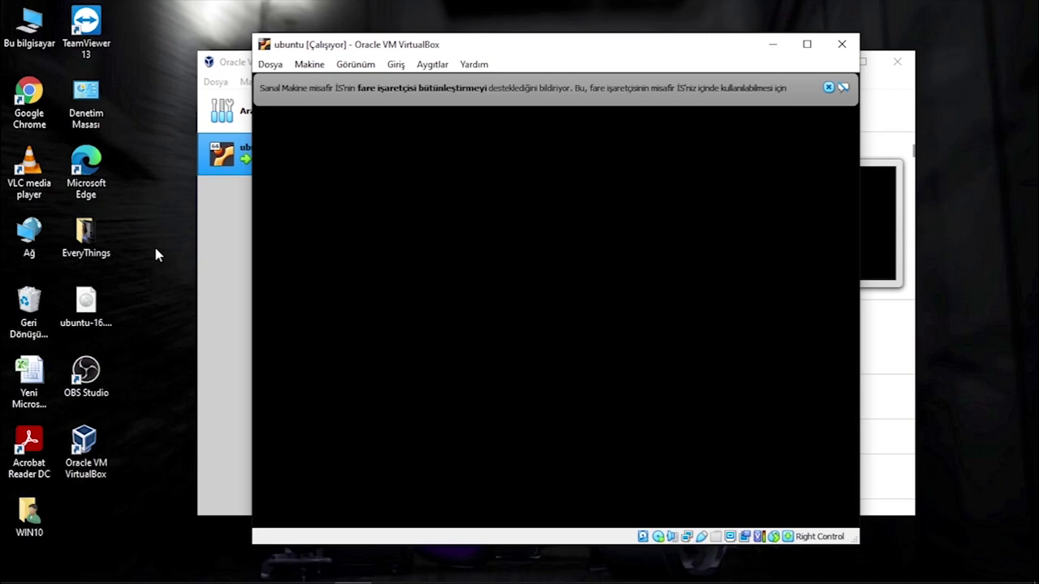
left_click(828, 87)
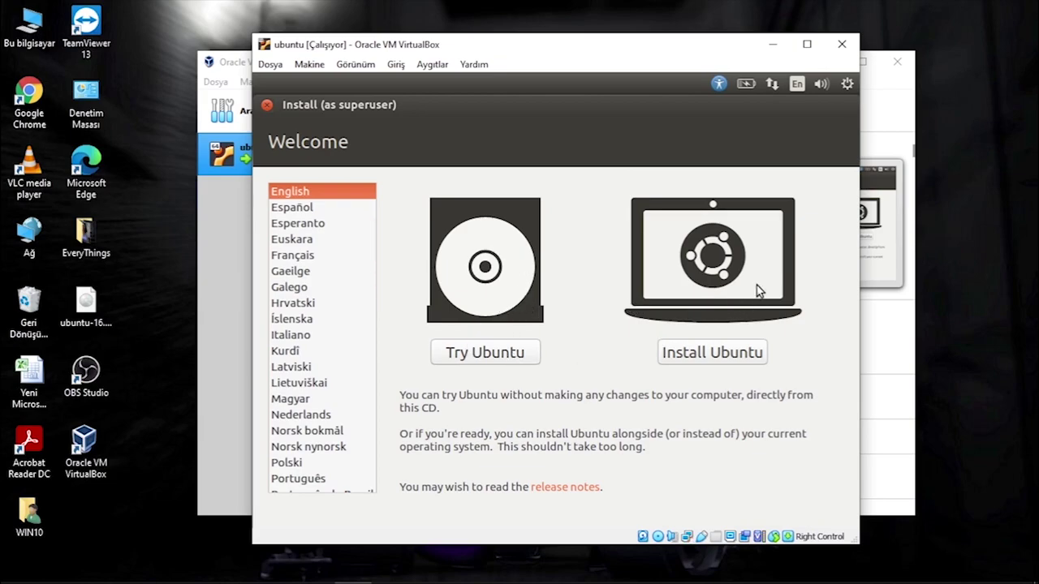
Choose Türkçe as the installer language and start Ubuntu'yu Kur.
scroll(318, 333, "down", 6)
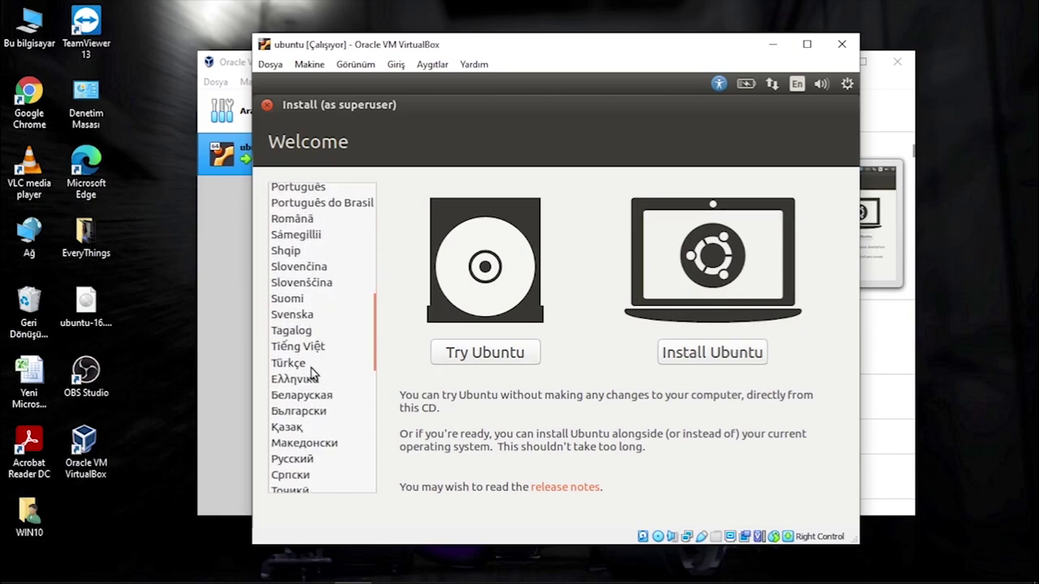
left_click(317, 365)
left_click(731, 352)
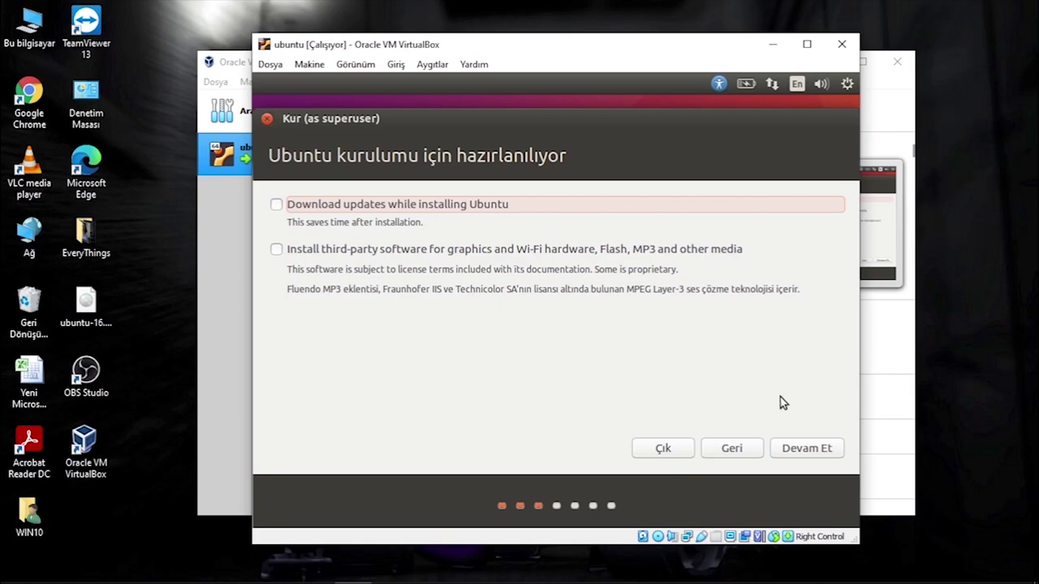
Skip updates, install with 'Diski sil ve Ubuntu yükle', and confirm writing changes to disk.
left_click(815, 451)
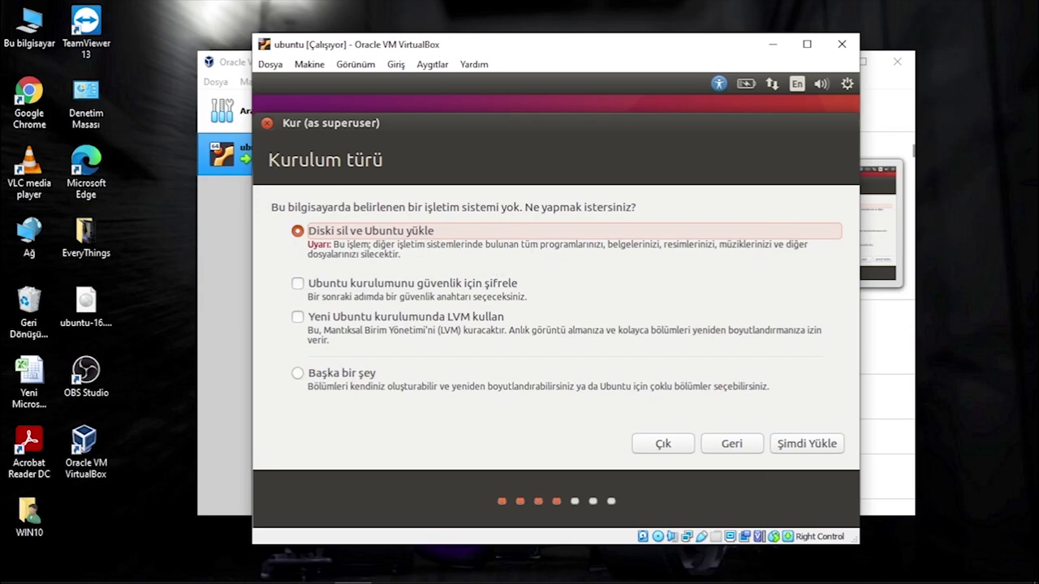
left_click(818, 448)
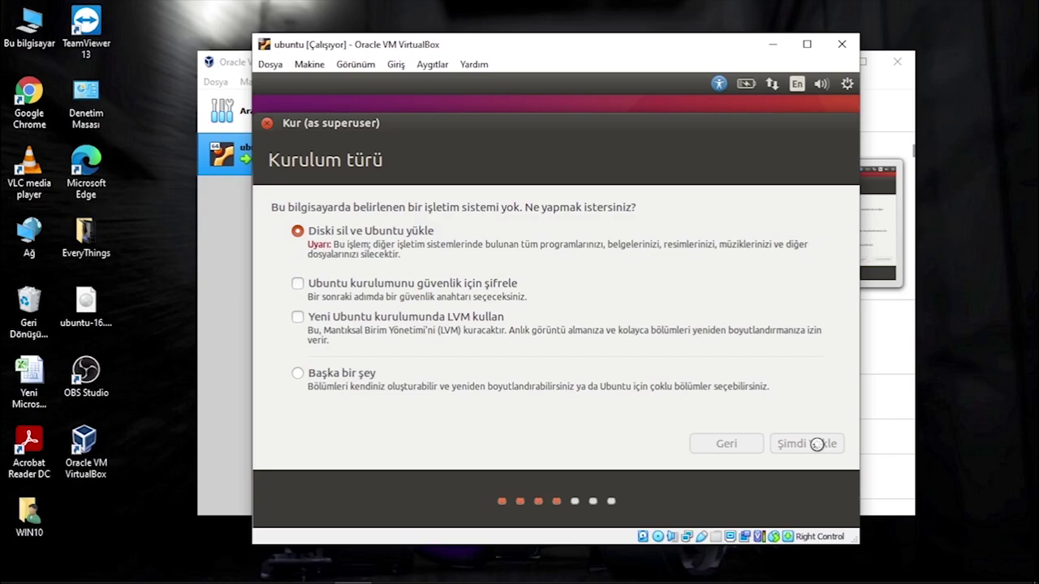
left_click(824, 424)
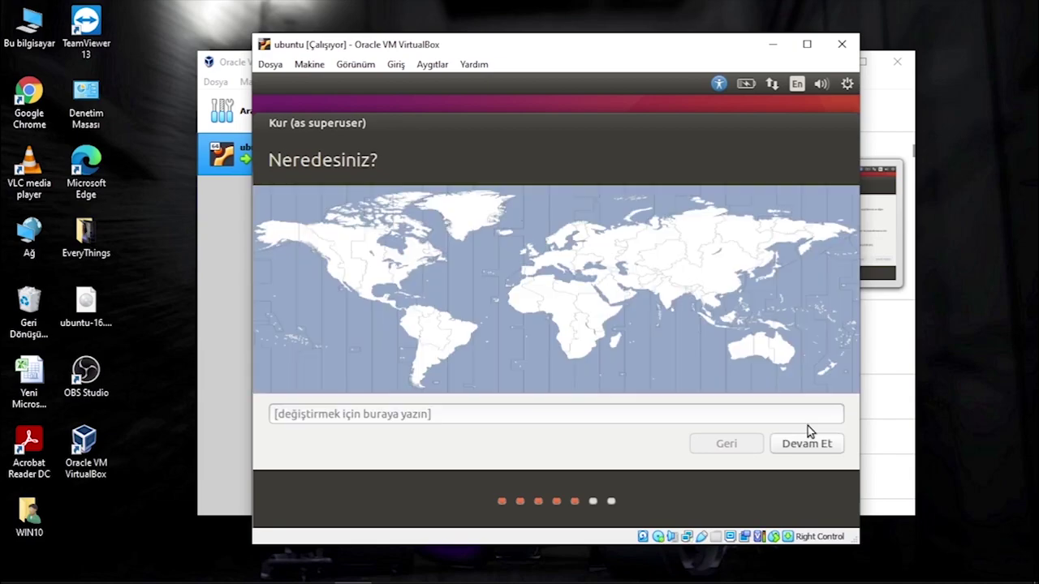
Set the location to 'Hatay (Hatay, Turkey)' and continue.
left_click(491, 414)
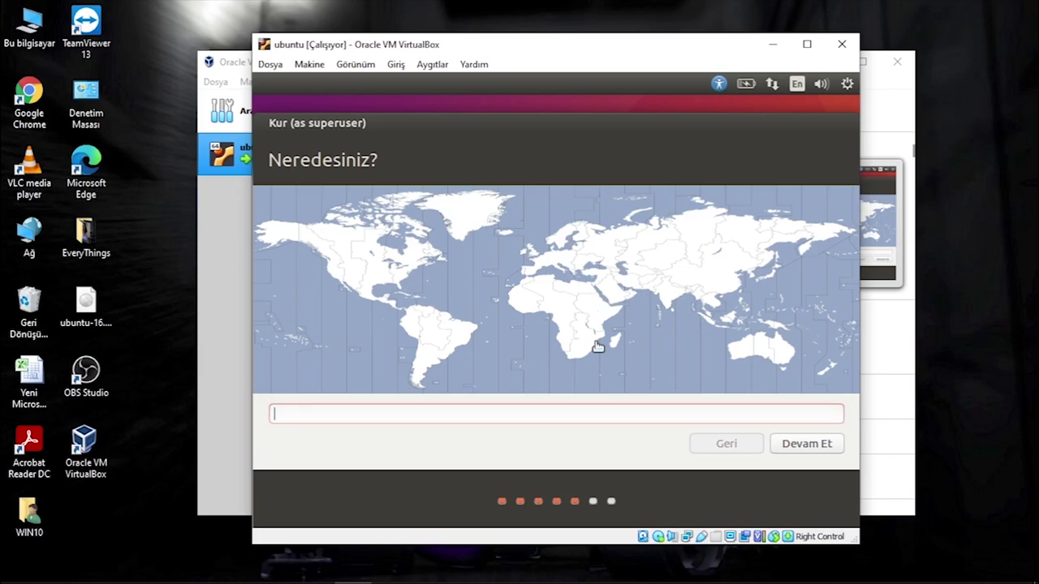
type("Hatay")
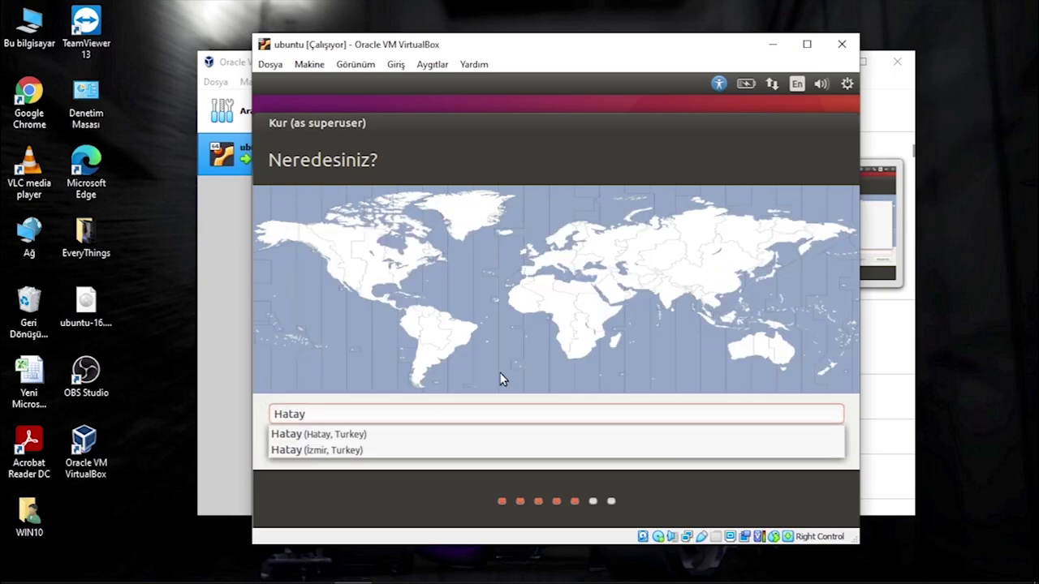
left_click(354, 436)
left_click(807, 444)
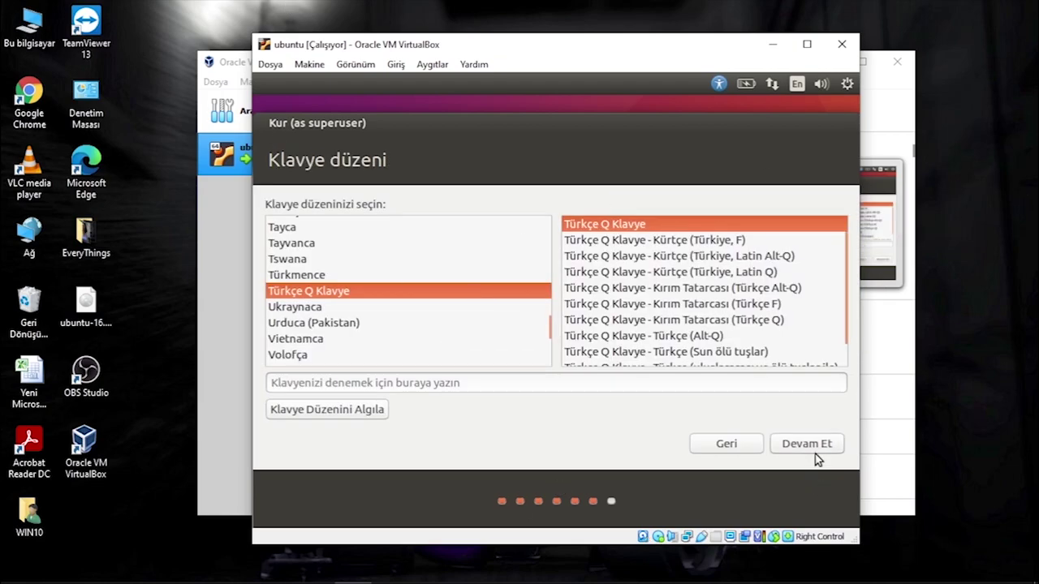
Keep Türkçe Q Klavye, enter the user's name and password twice, and enable automatic login.
left_click(817, 451)
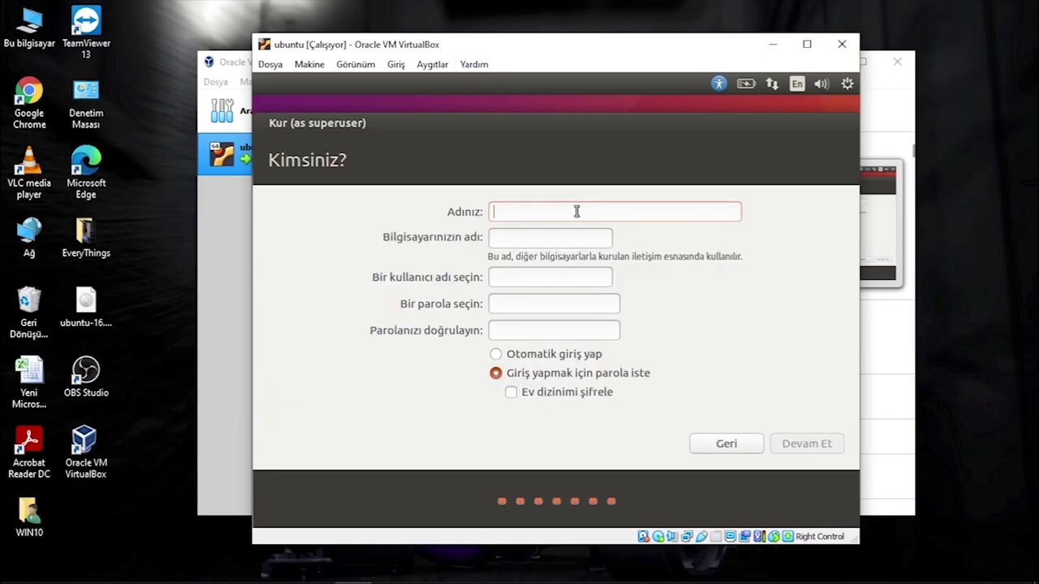
type("Engin")
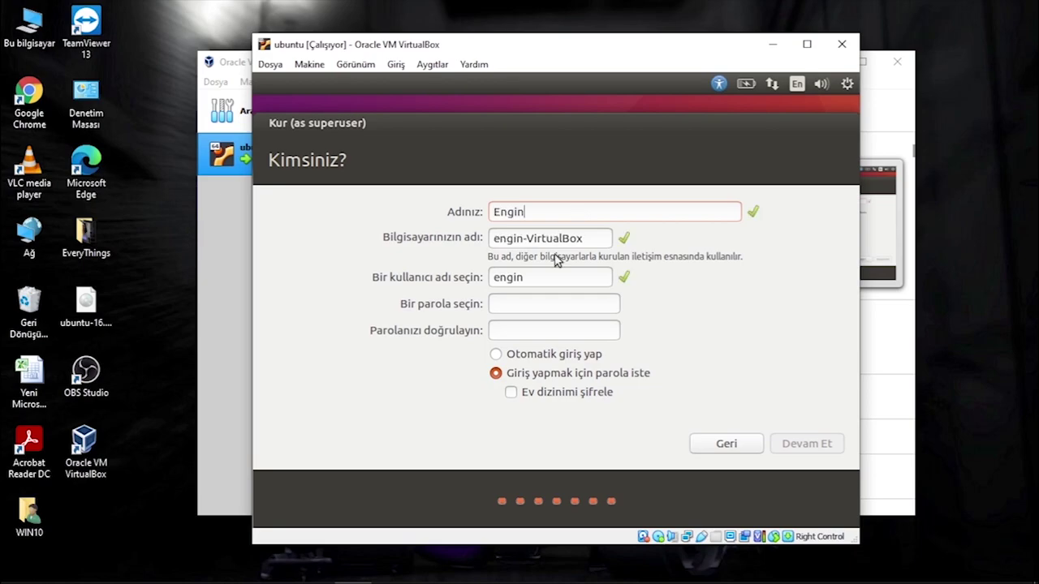
left_click(569, 305)
type("1234")
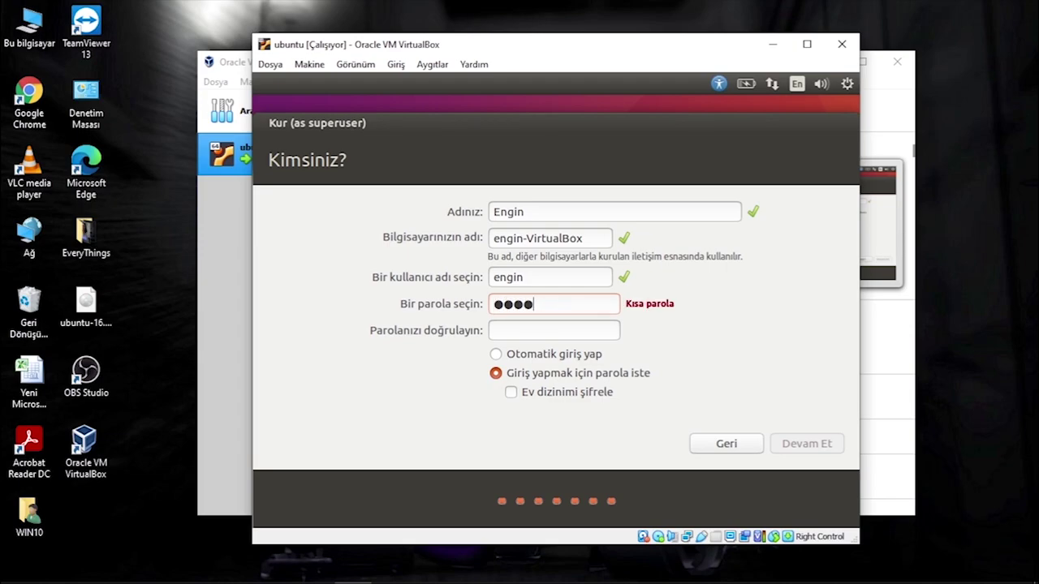
left_click(555, 333)
type("1234")
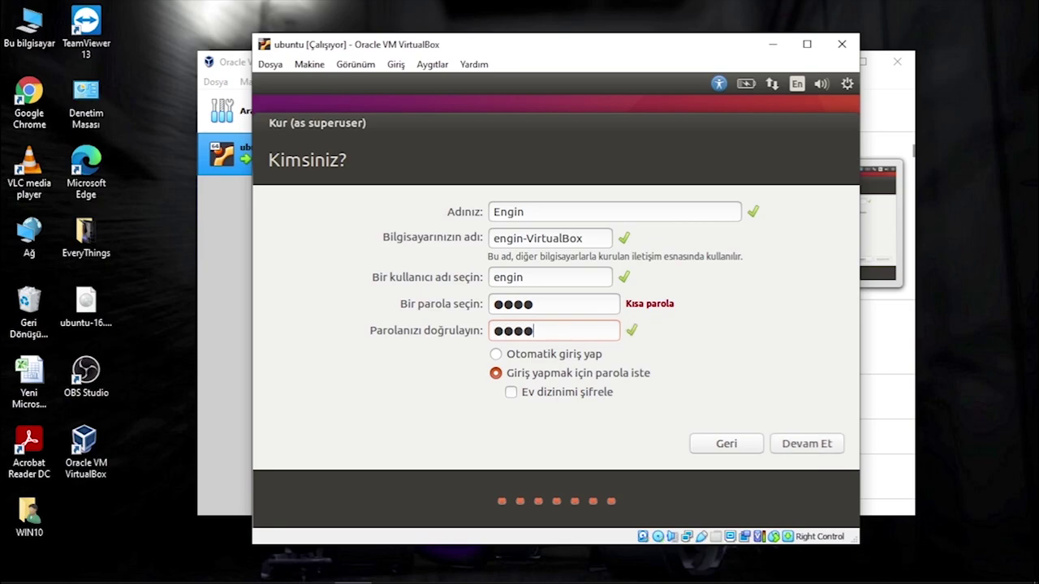
left_click(498, 355)
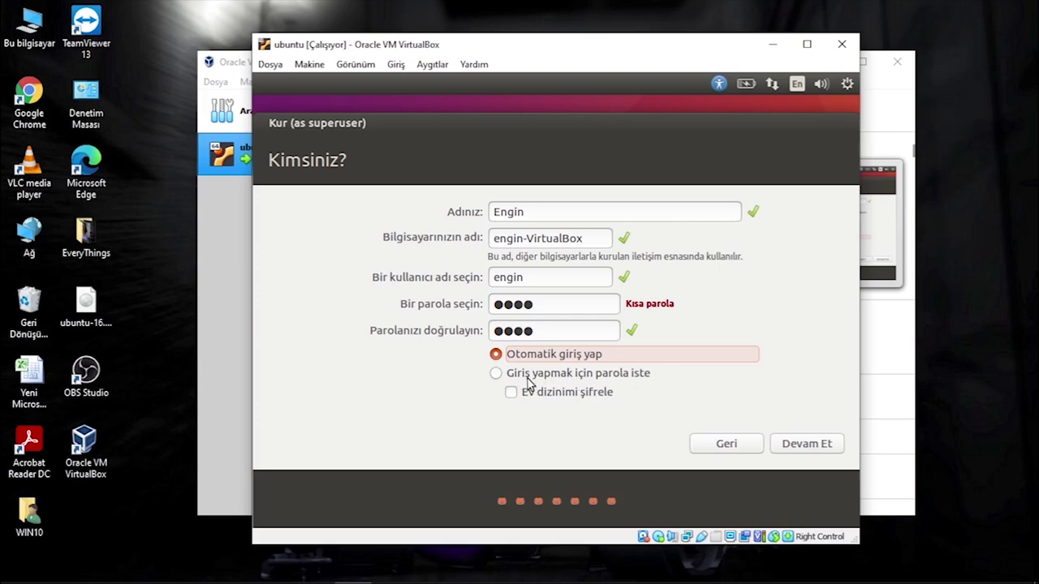
left_click(803, 449)
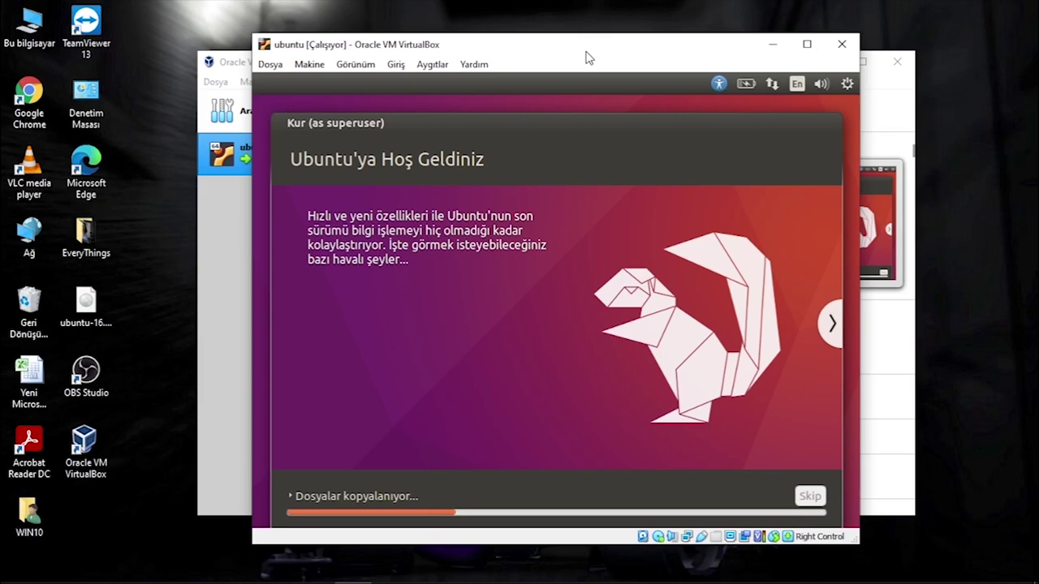
Move the VM window up and left while Ubuntu copies its files.
left_click_drag(585, 51, 568, 43)
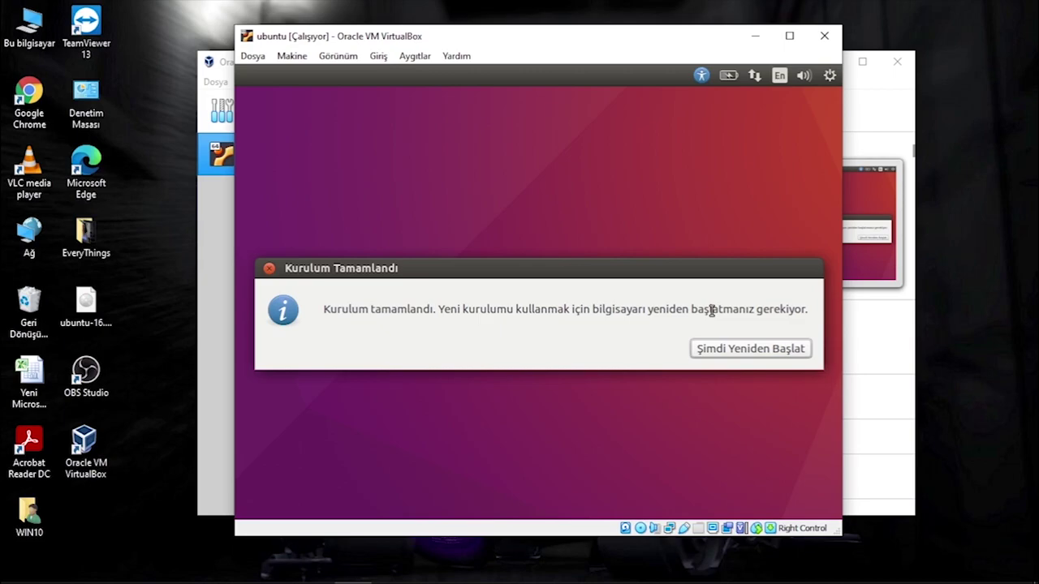
Restart from the Kurulum Tamamlandı prompt and confirm the reboot into the Ubuntu desktop.
left_click(752, 353)
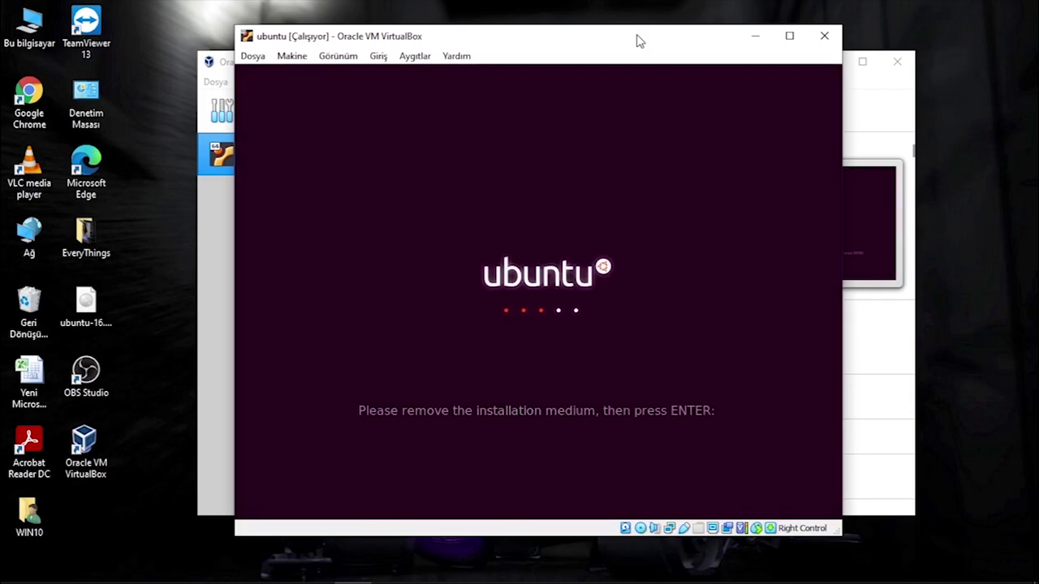
left_click_drag(637, 40, 679, 68)
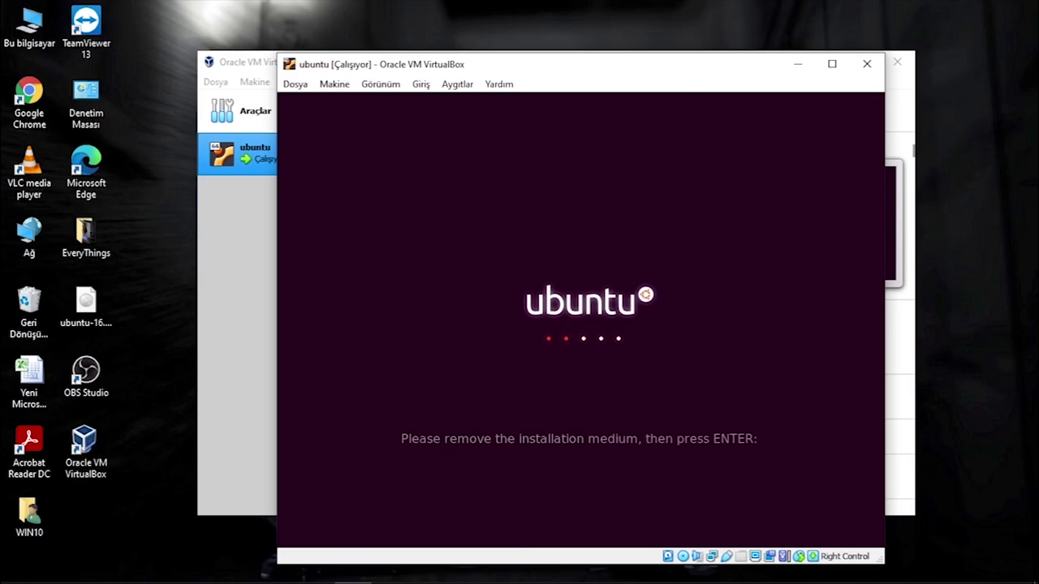
key("Return")
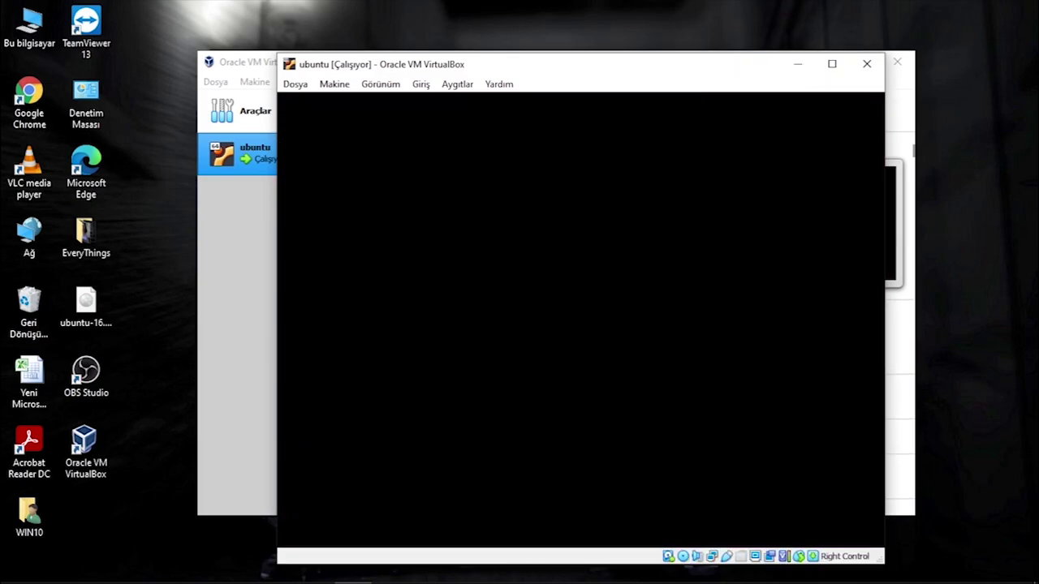
left_click(418, 81)
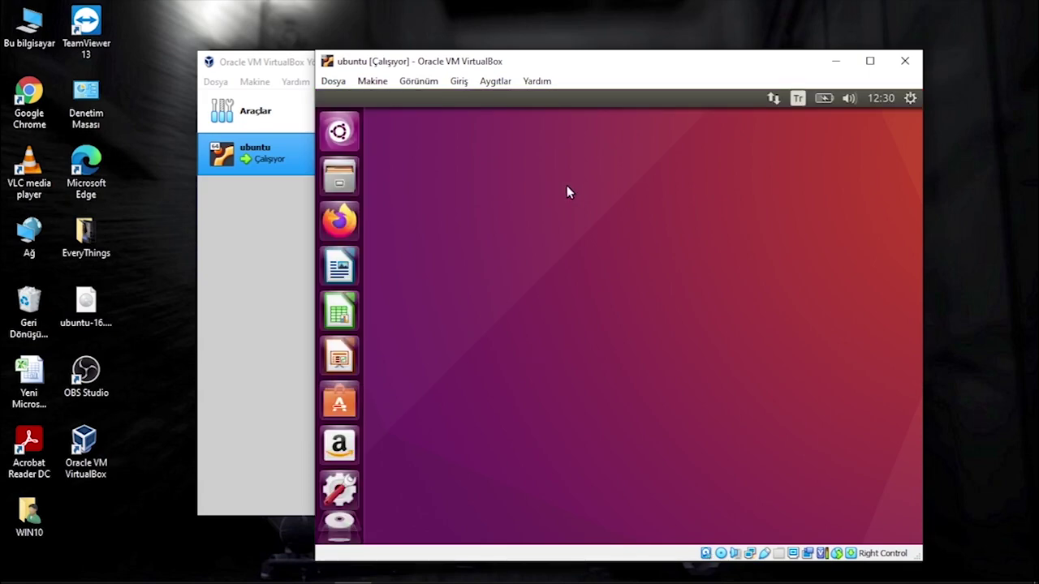
left_click(868, 64)
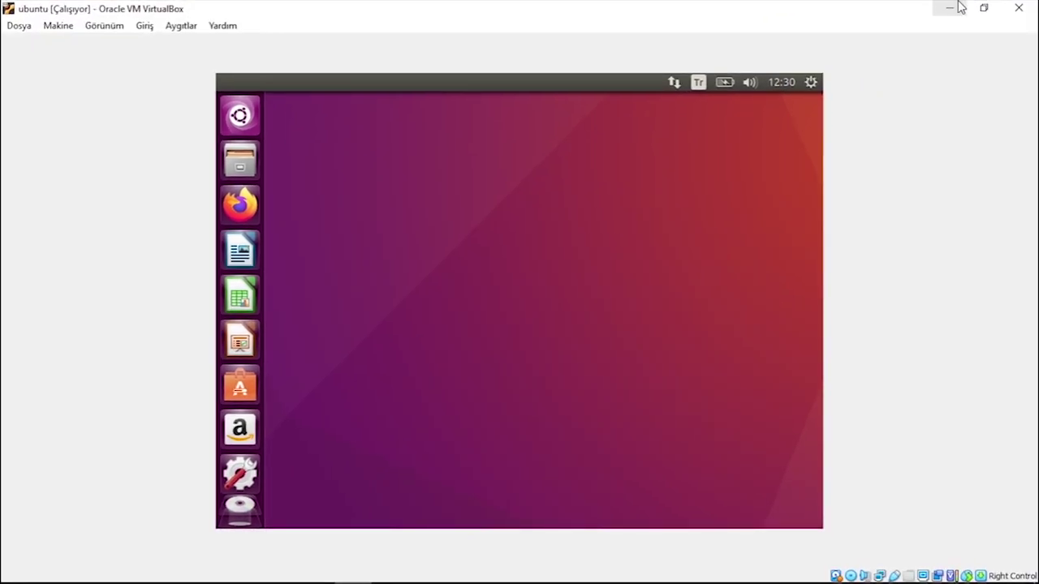
left_click(982, 7)
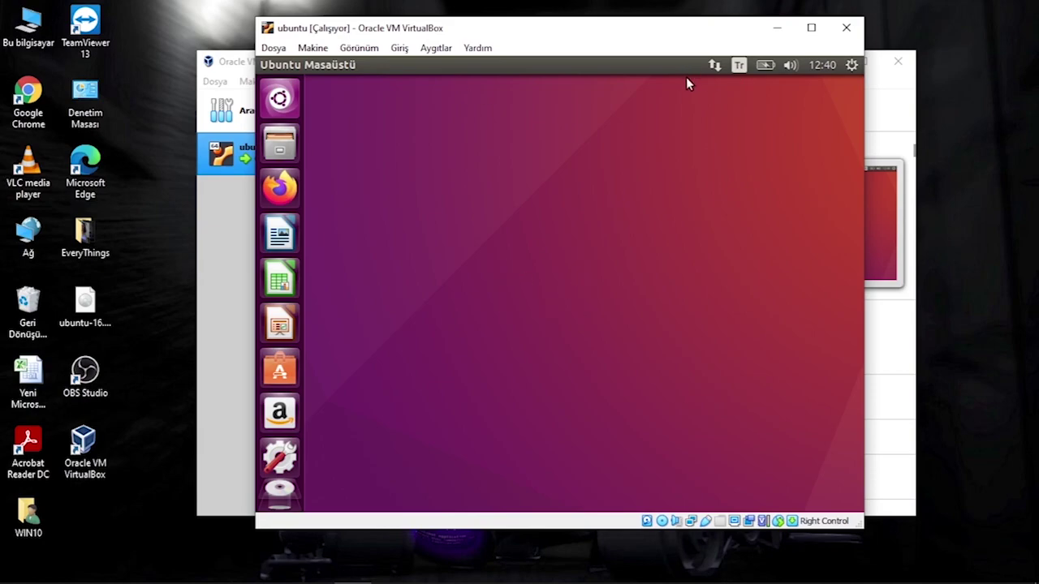
Open a terminal from the desktop context menu and become root with sudo su.
right_click(406, 198)
left_click(469, 244)
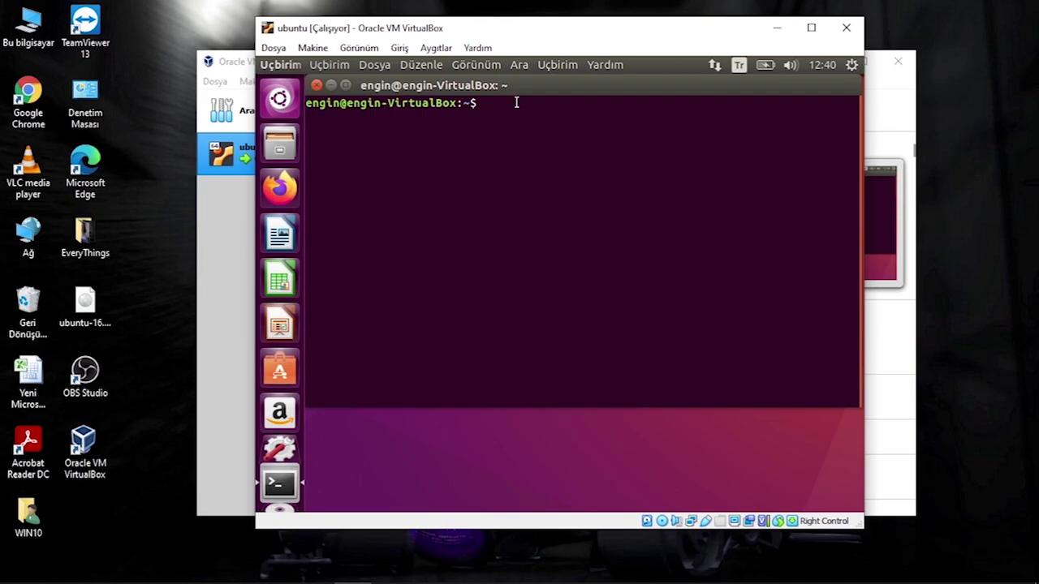
type("sudo su")
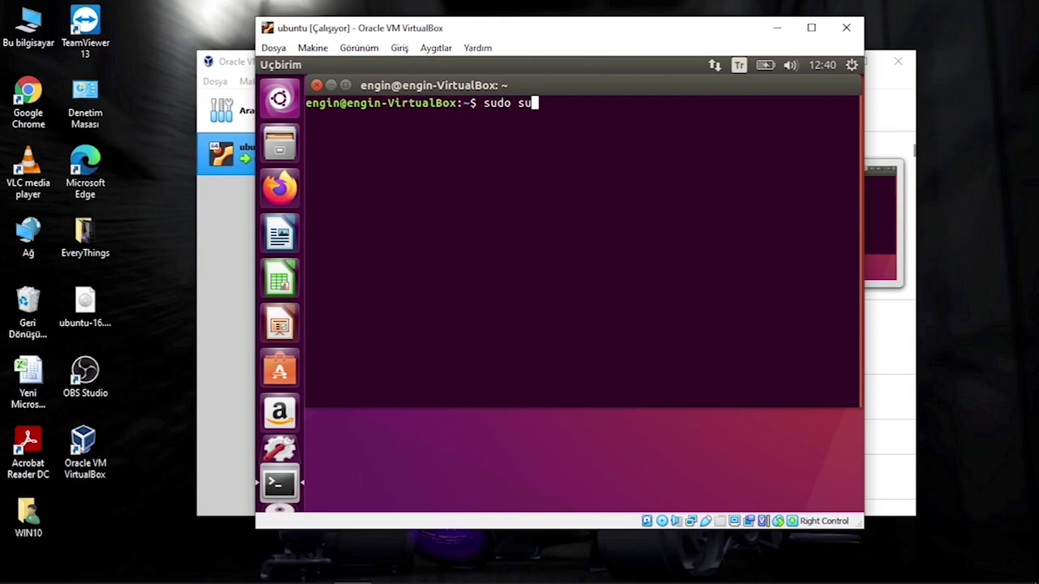
key("Return")
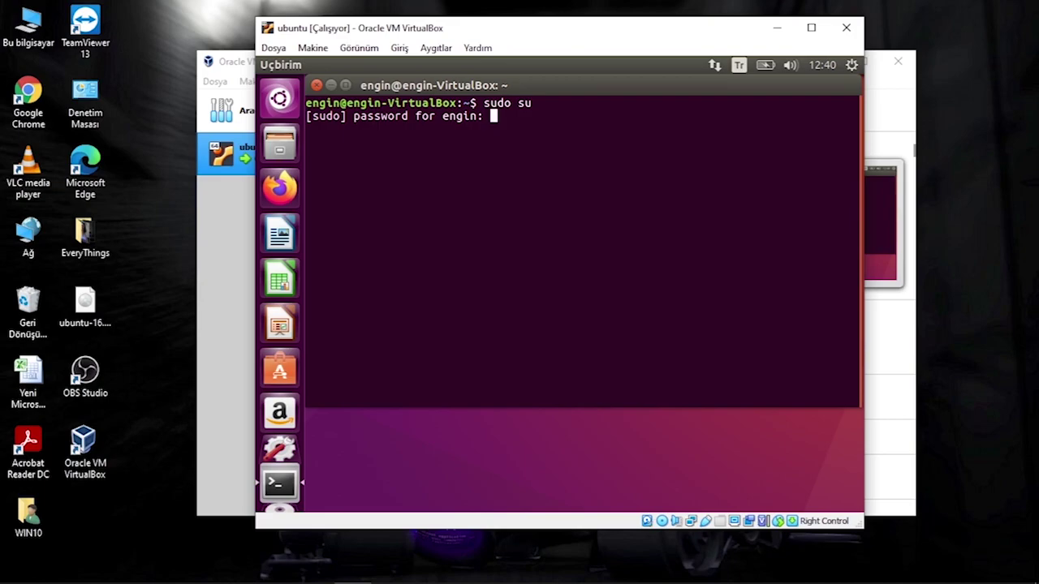
key("Return")
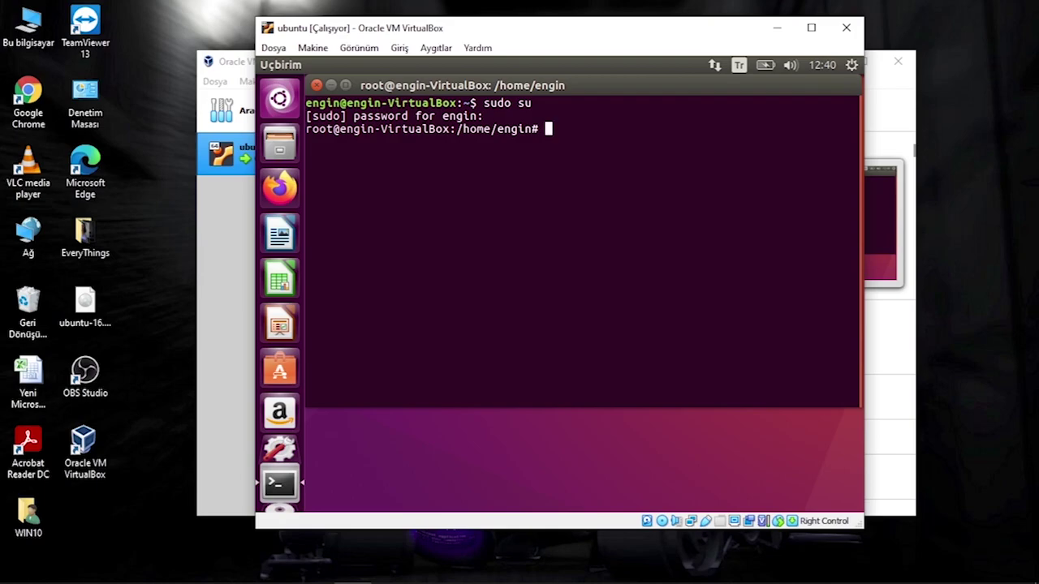
Refresh the package lists with apt-get update, then enter apt-get upgrade.
type("apt-get update")
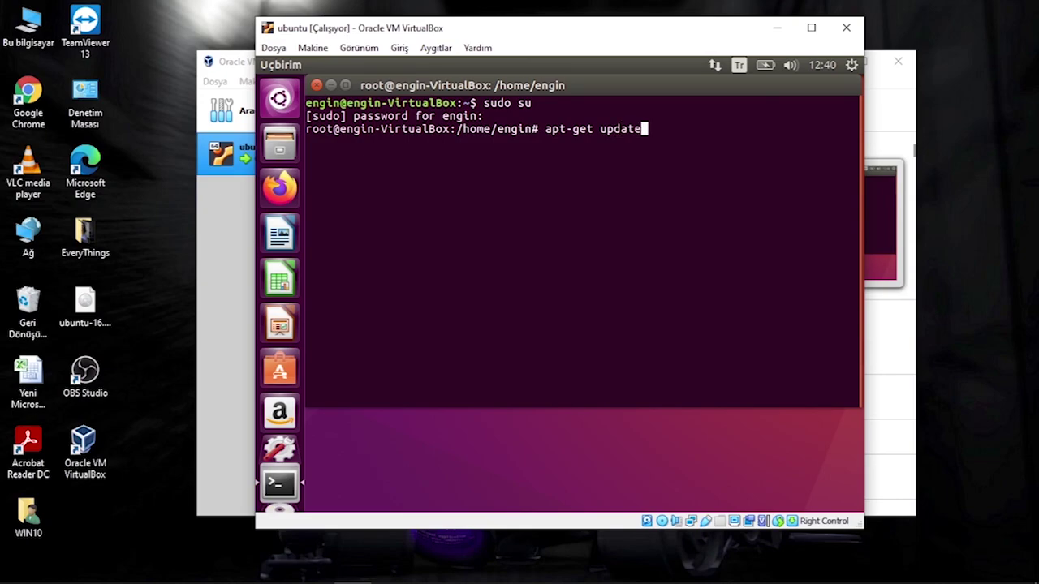
key("Return")
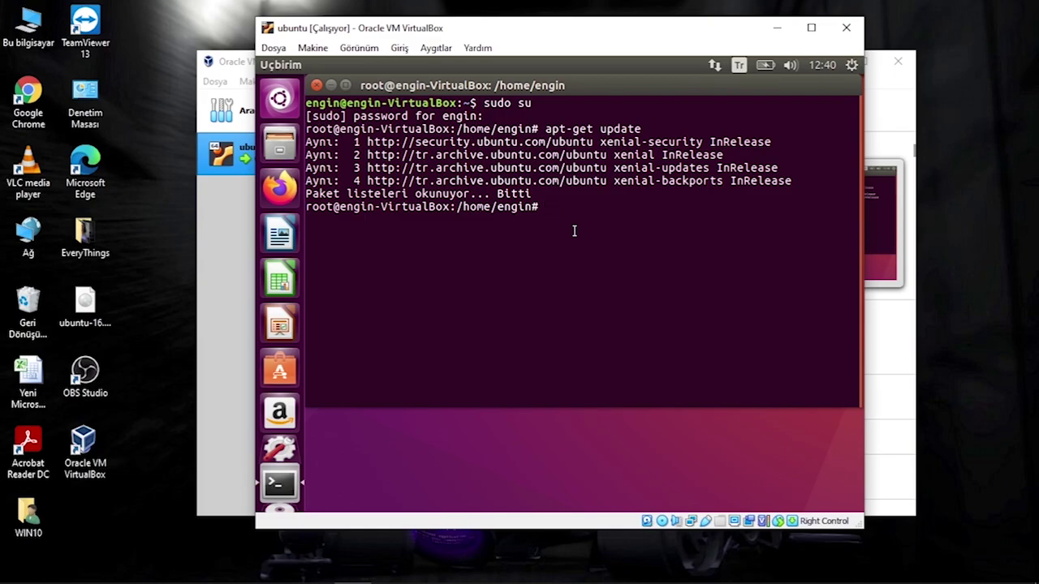
type("apt-get upgrade")
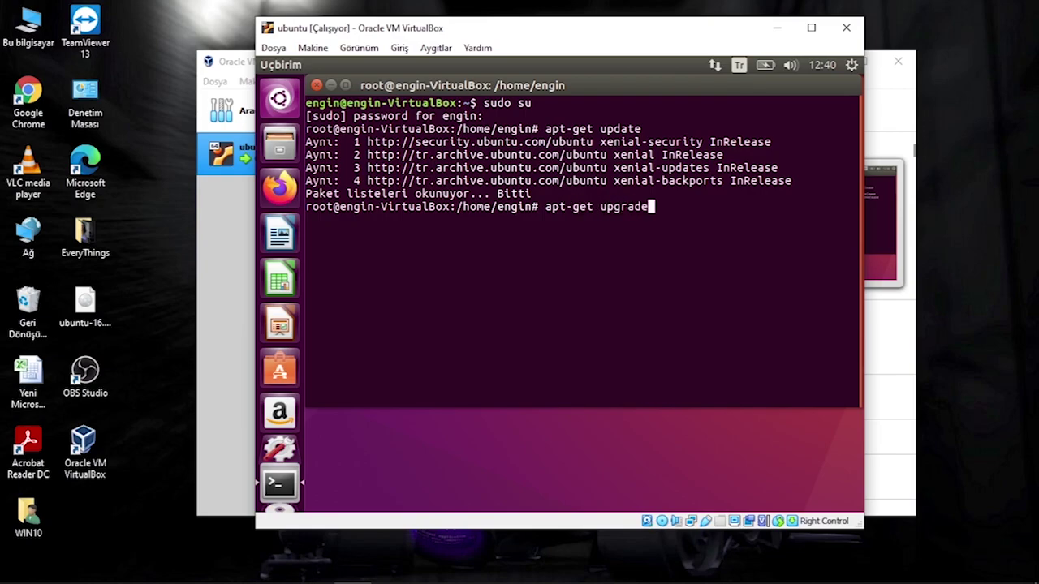
Run apt-get upgrade, answer e to proceed, and install the 82 package upgrades.
key("Return")
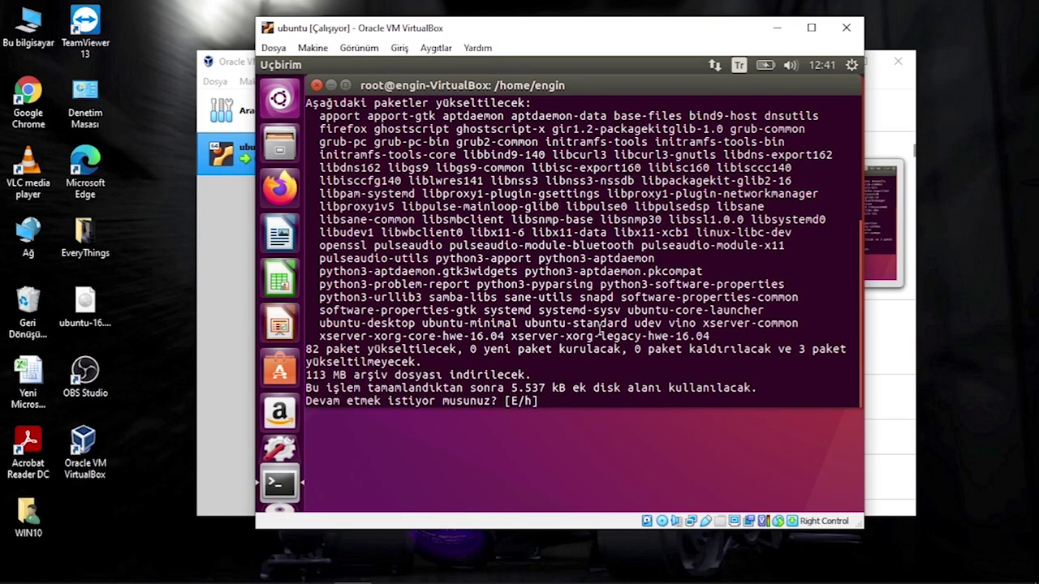
type("e")
key("Return")
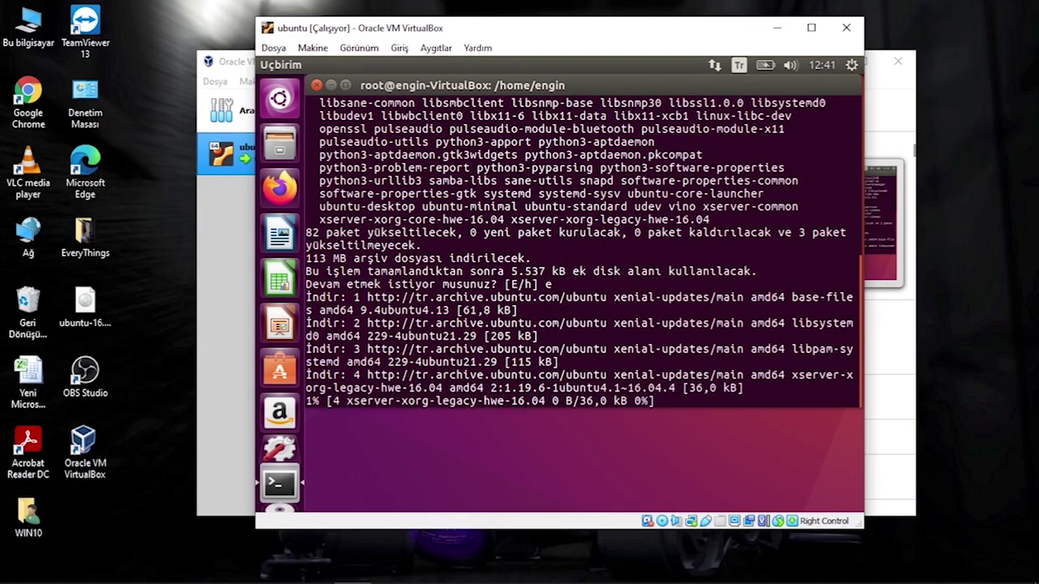
left_click(716, 66)
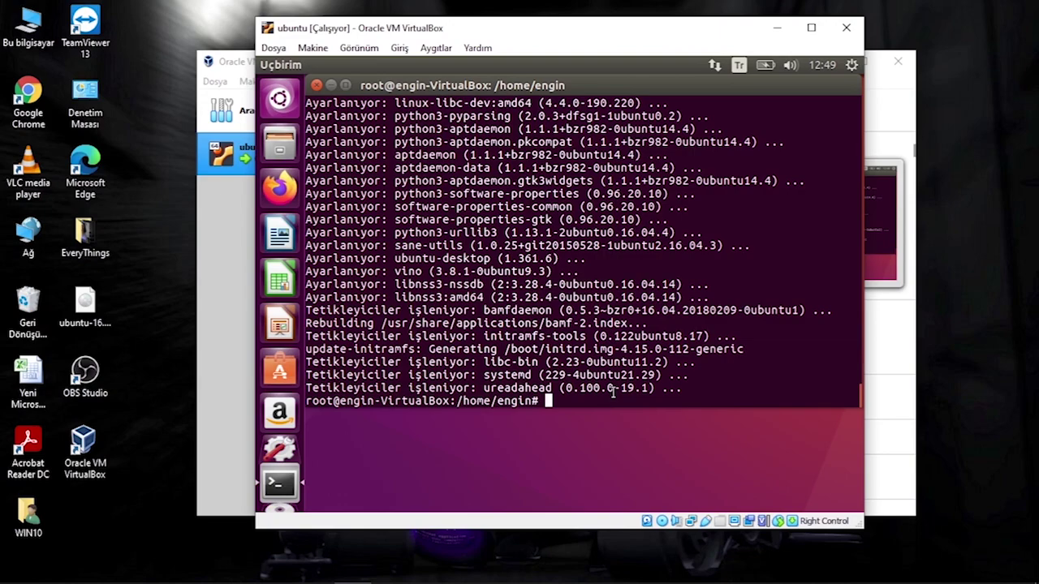
key("Up")
Edit the recalled command into apt-get install and run it.
key("BackSpace")
key("BackSpace")
key("BackSpace")
key("BackSpace")
key("BackSpace")
key("BackSpace")
key("BackSpace")
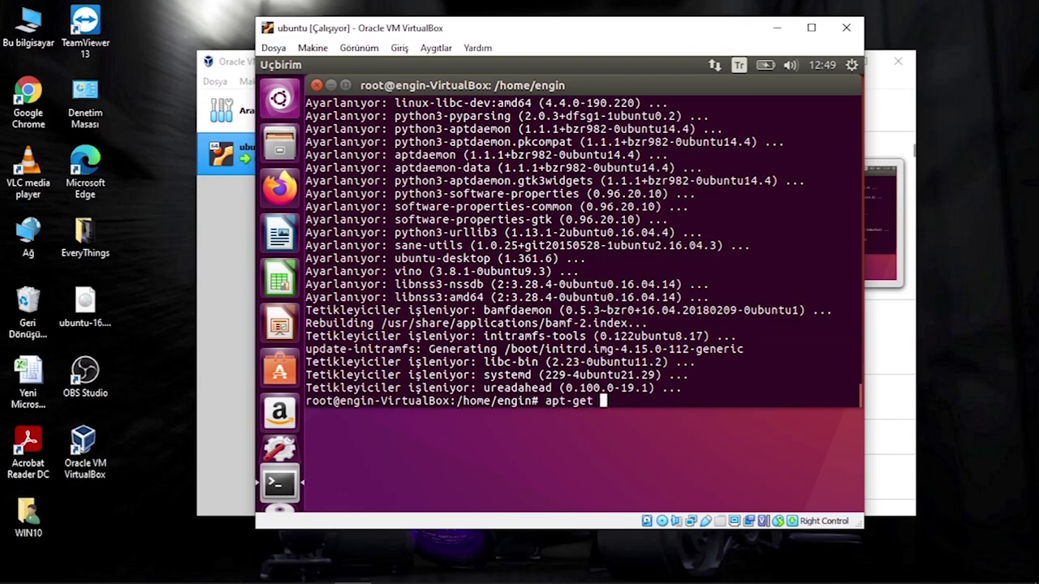
type("install")
key("Return")
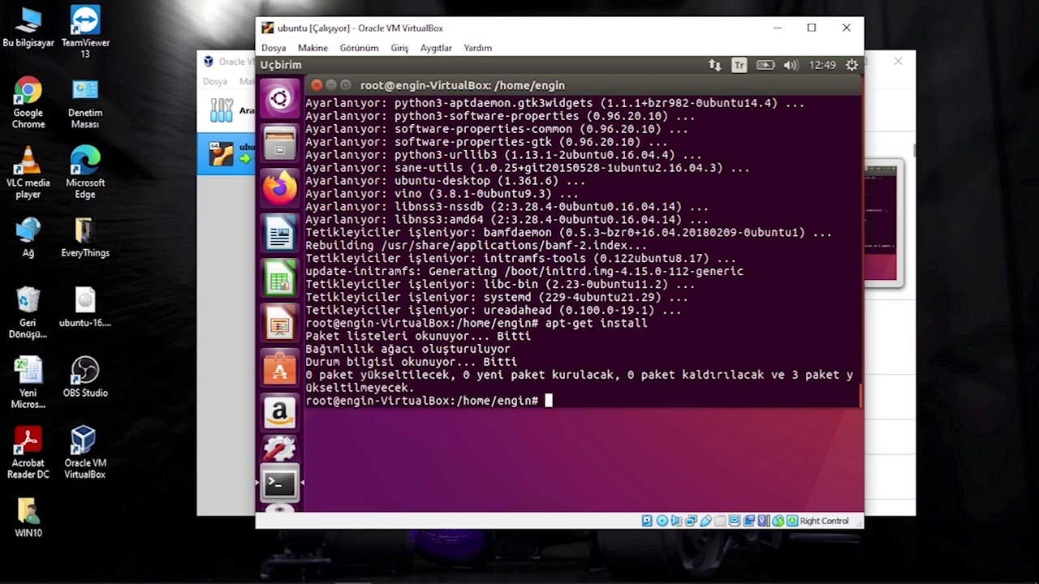
Cancel the close-terminal dialog, exit the root shell, and close the terminal.
left_click(315, 86)
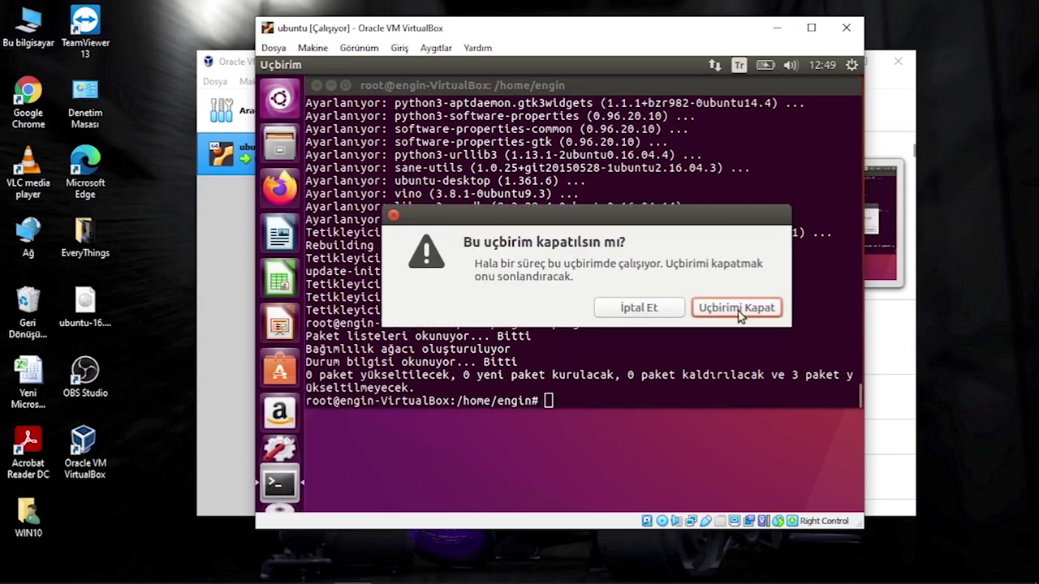
left_click(654, 309)
type("exit")
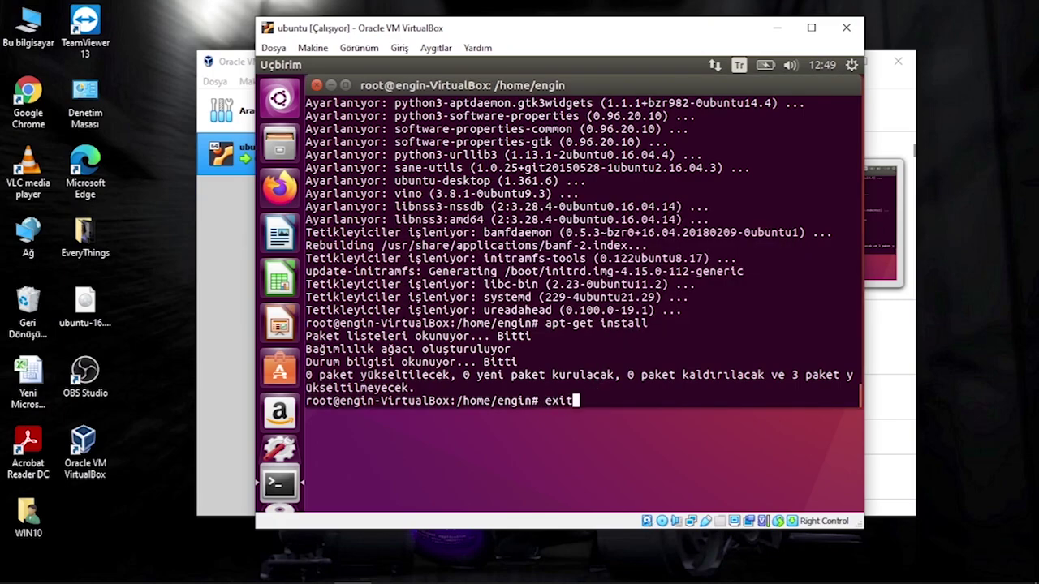
key("Return")
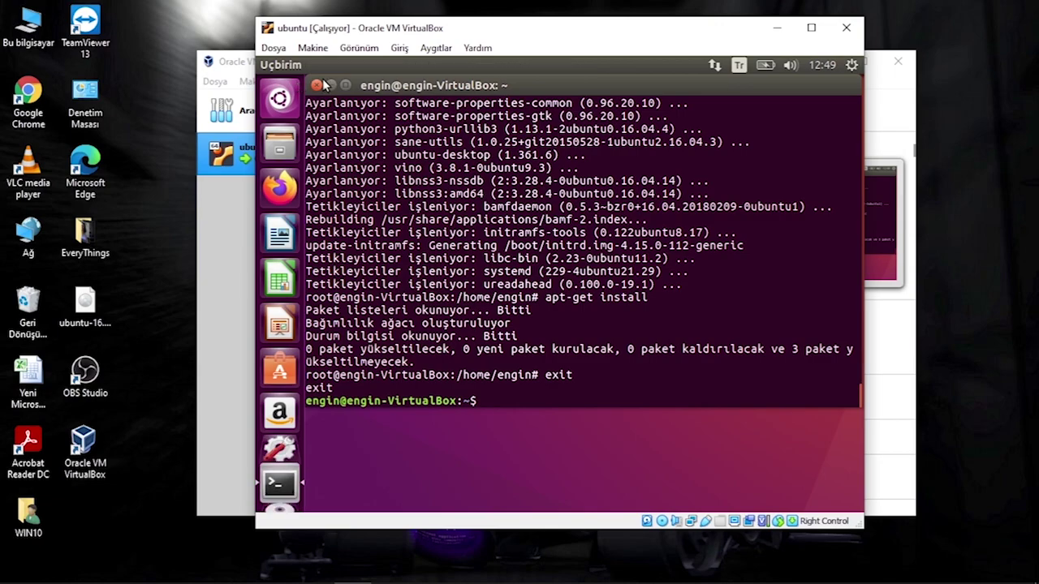
left_click(317, 85)
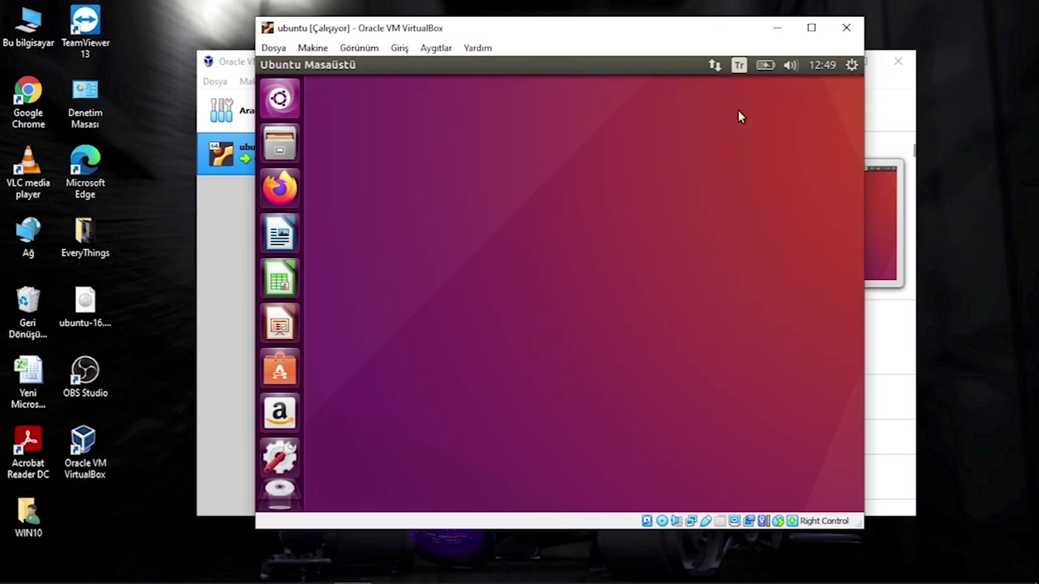
left_click_drag(396, 424, 468, 377)
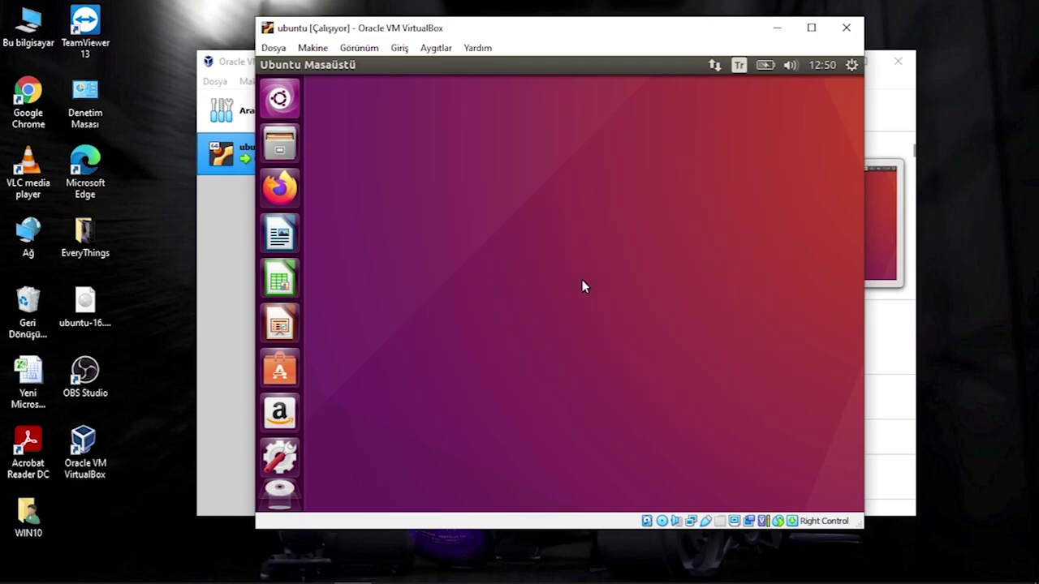